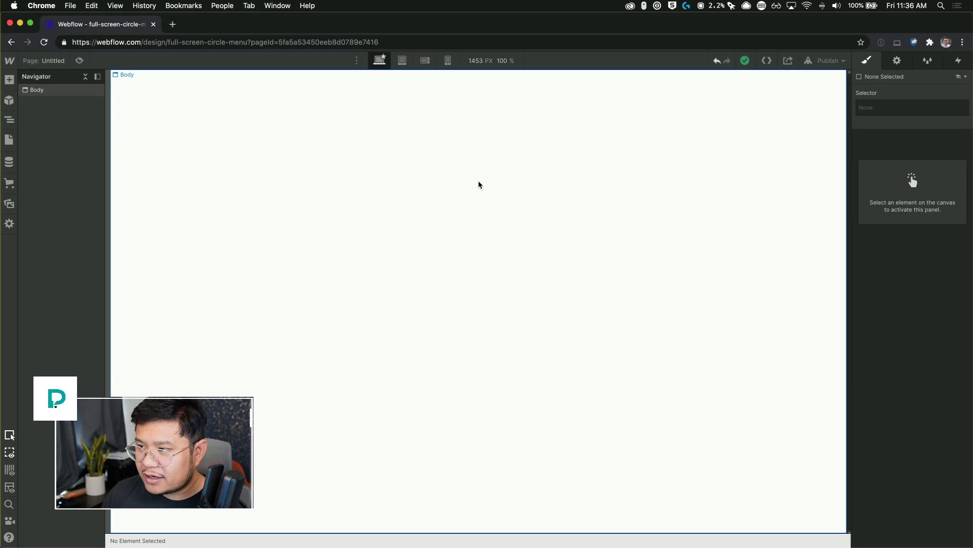
Insert a Navbar with Home, About and Contact links and select its Nav Menu.
key("super+k")
type("nav")
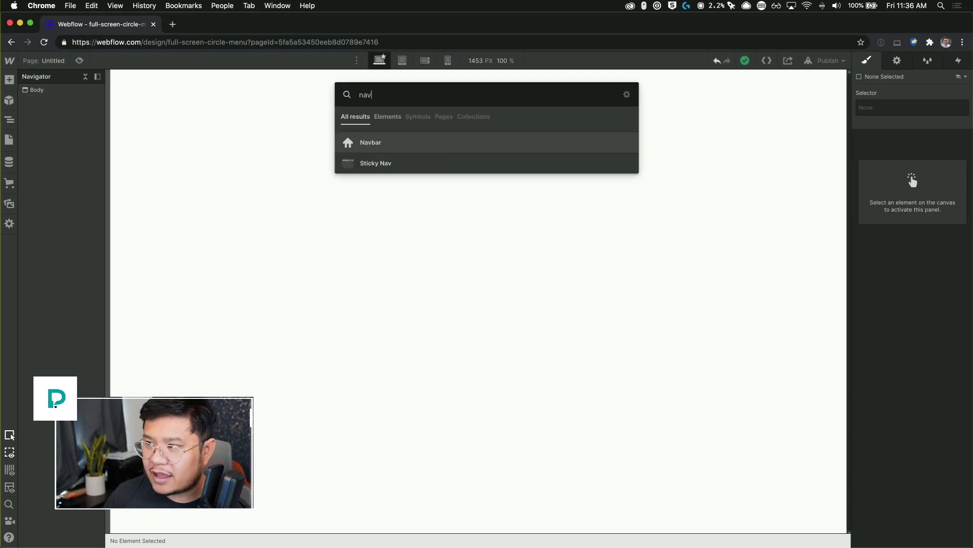
key("Return")
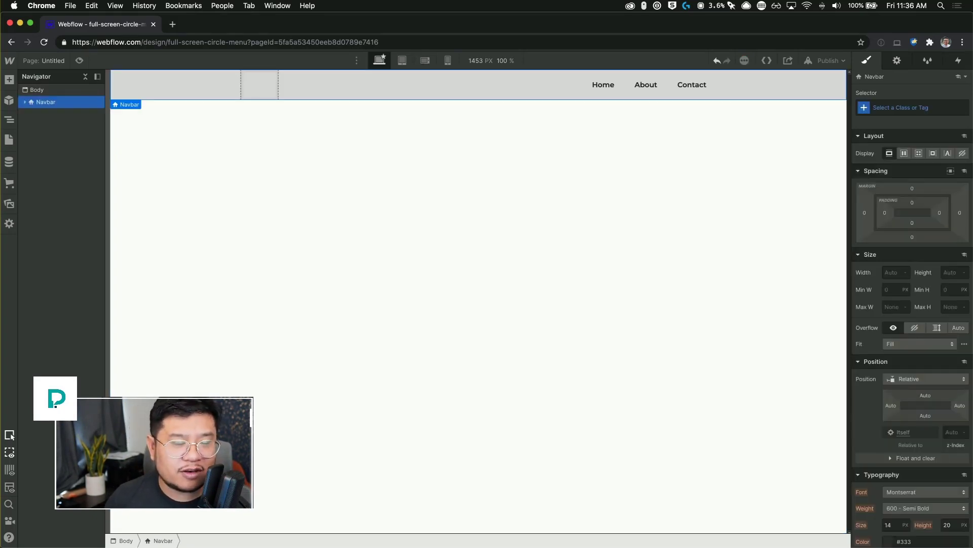
left_click(84, 77)
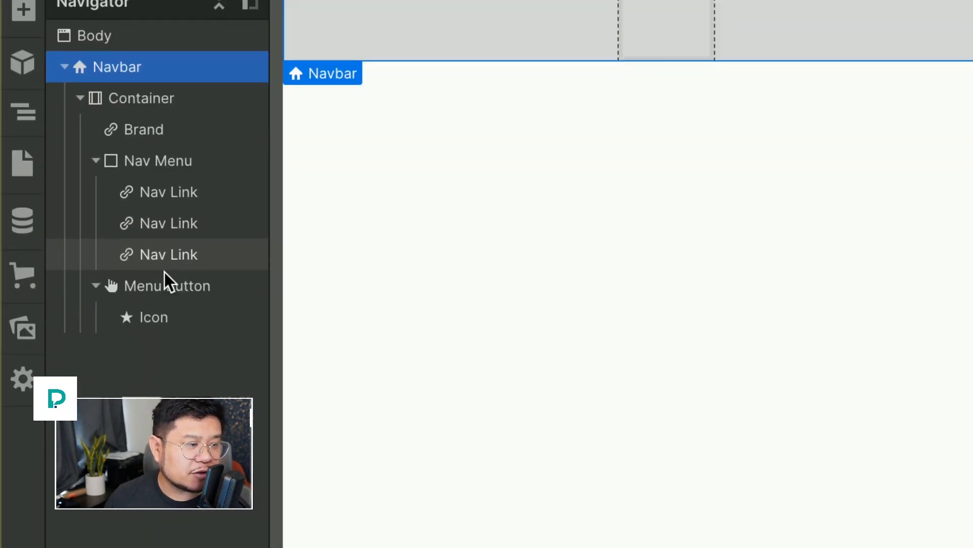
left_click(182, 191)
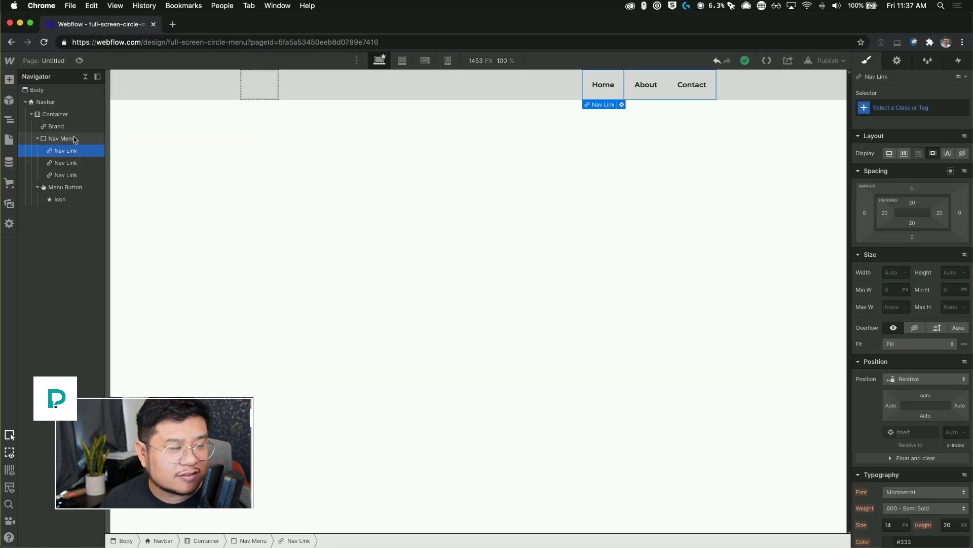
left_click(75, 140)
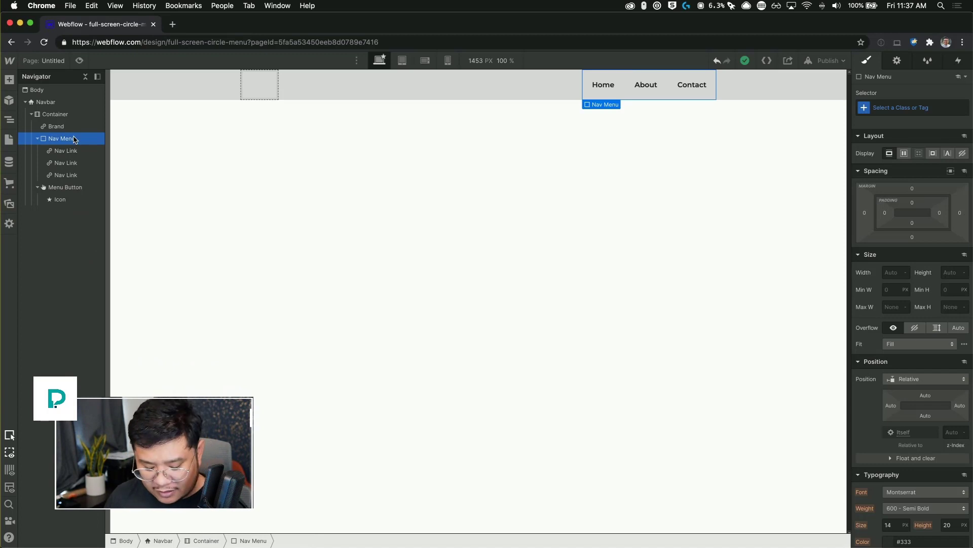
Undo a misplaced Dropdown insert and search quick find for 'dropd' to list Dropdown.
key("super+e")
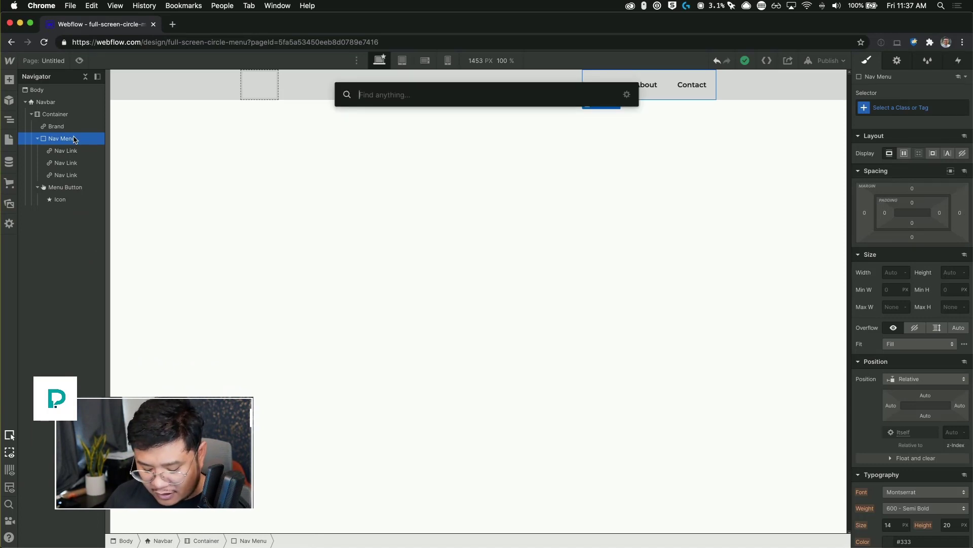
type("dropd")
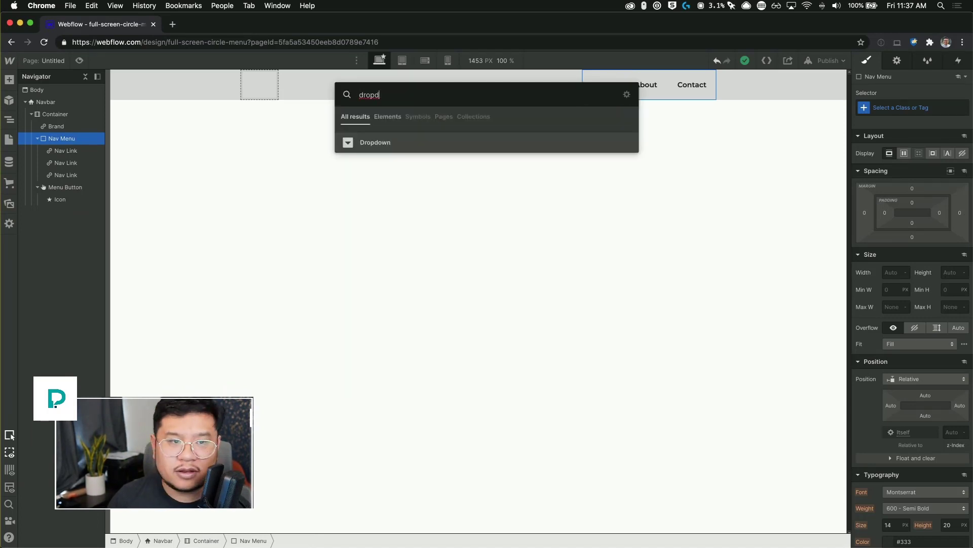
key("Return")
key("super+z")
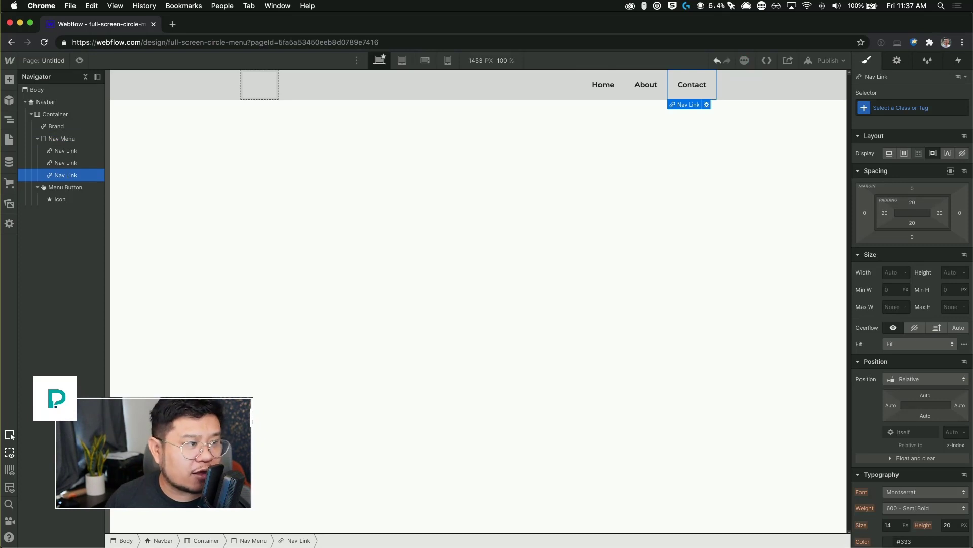
key("super+e")
type("dropd")
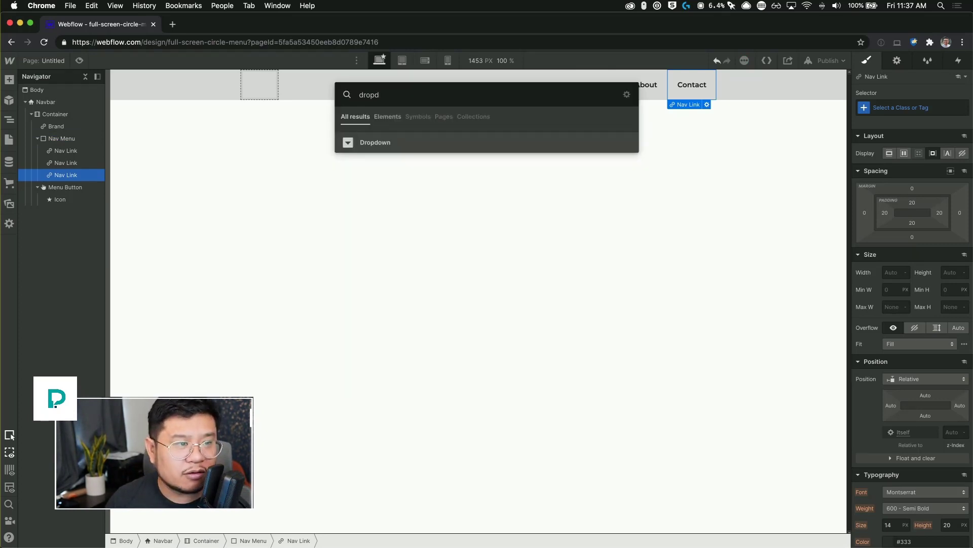
Insert a Dropdown after Contact, select its Dropdown Toggle, and switch to preview.
left_click(404, 142)
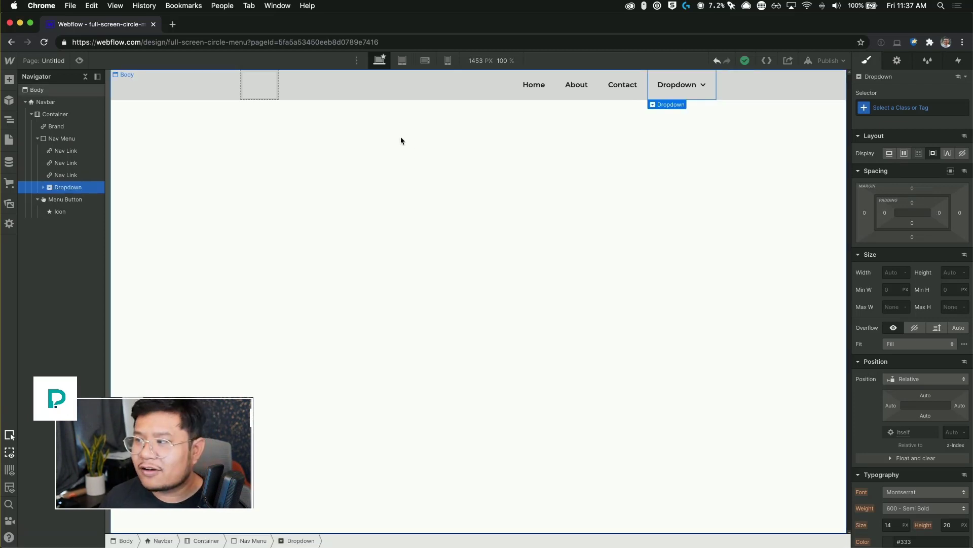
left_click(679, 99)
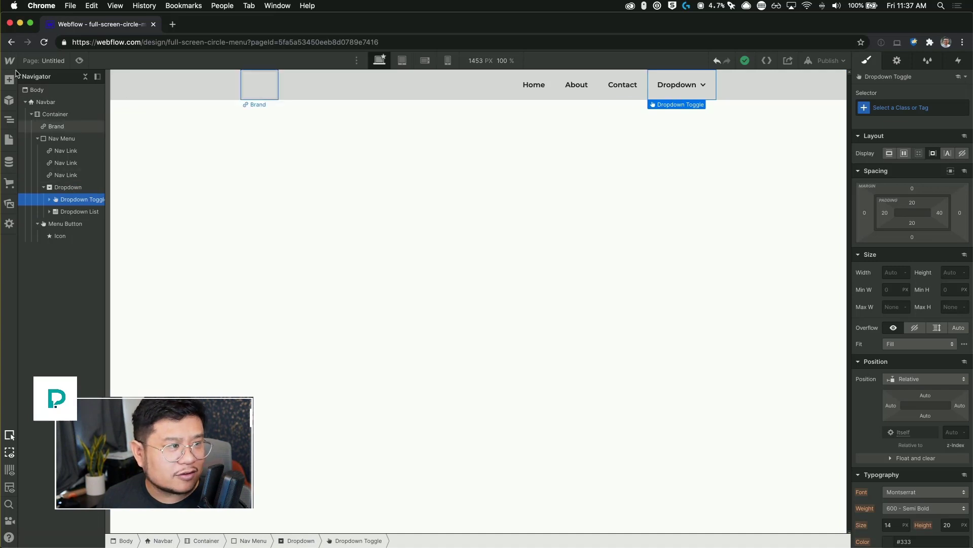
left_click(79, 60)
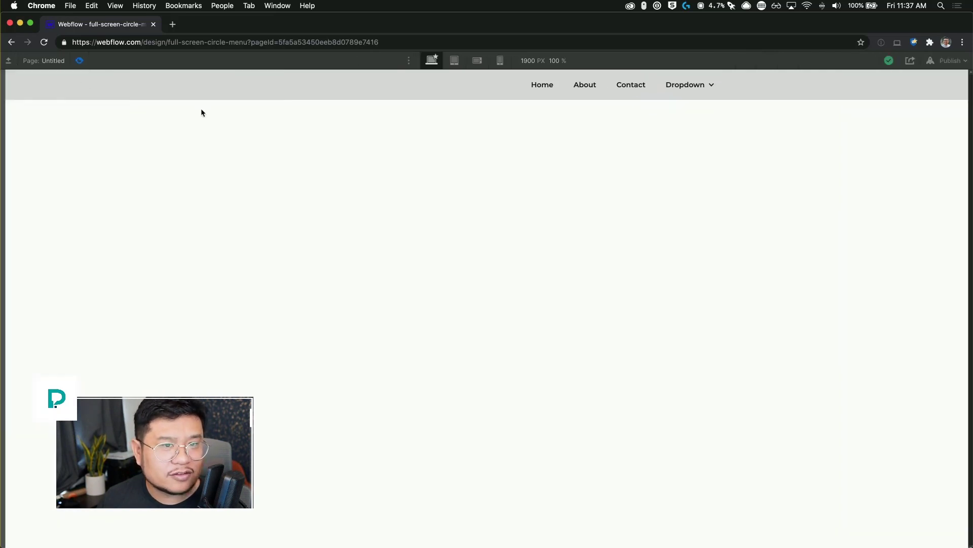
Open and close the Dropdown in preview to check it shows Link 1, Link 2 and Link 3.
left_click(701, 88)
left_click(701, 88)
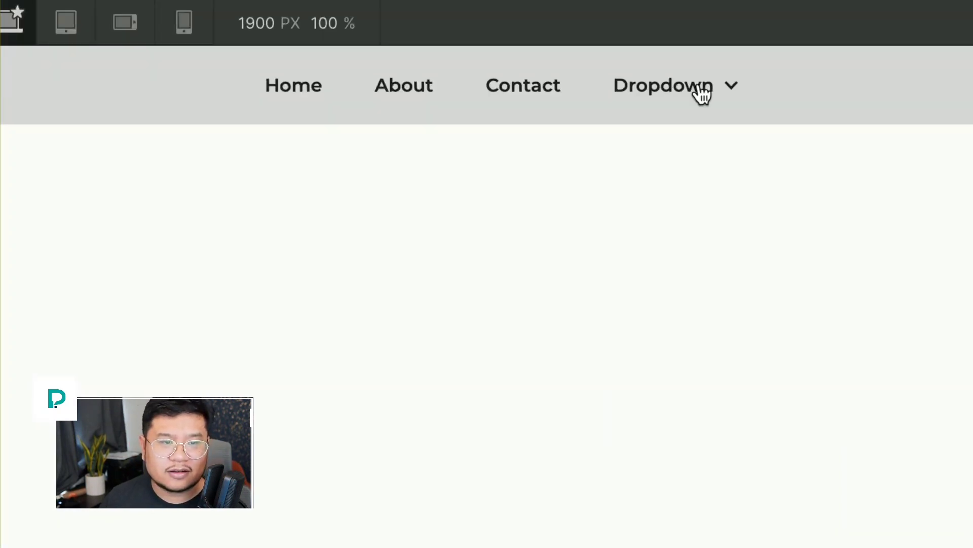
left_click(701, 89)
left_click(700, 88)
left_click(702, 93)
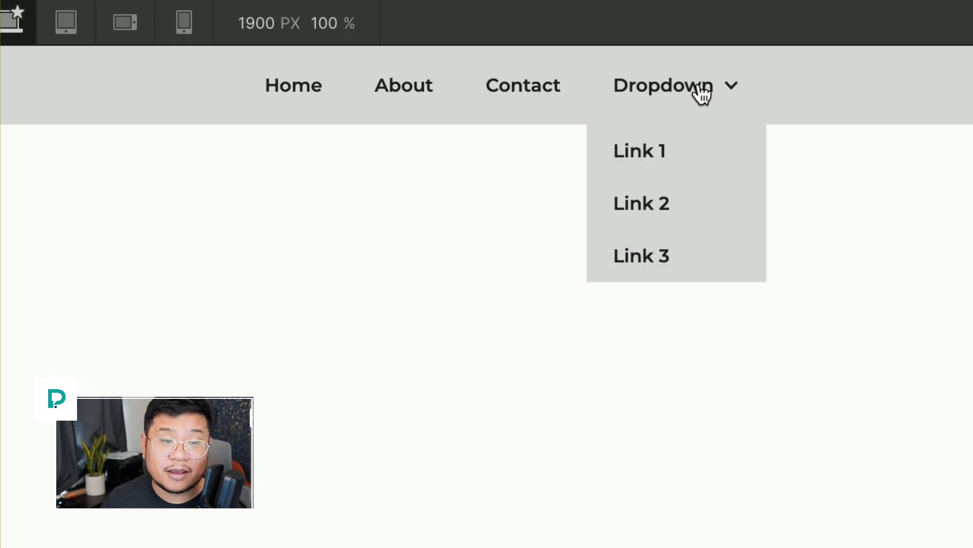
left_click(701, 93)
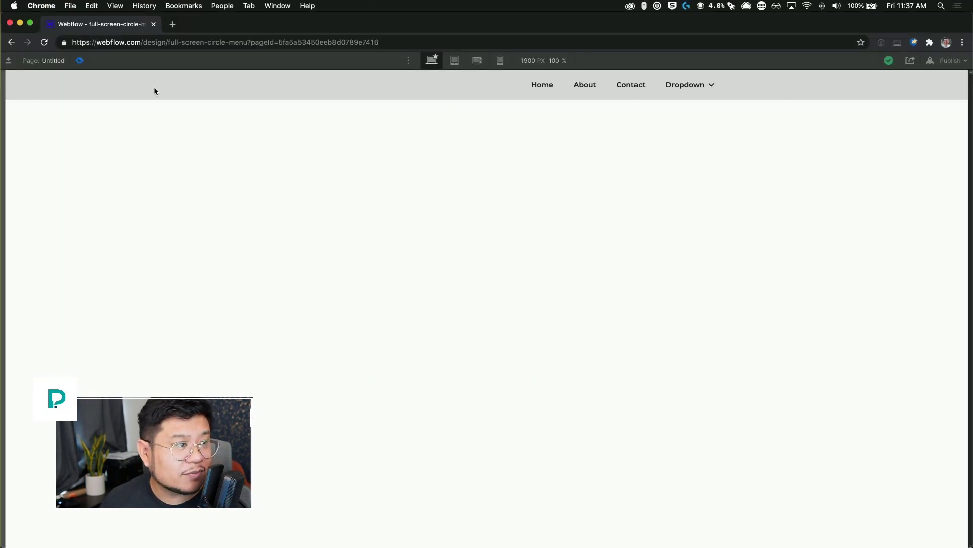
Exit preview, expand the Toggle's Icon and Text Block and the List's three Dropdown Links, and widen the Navigator.
key("super+shift+p")
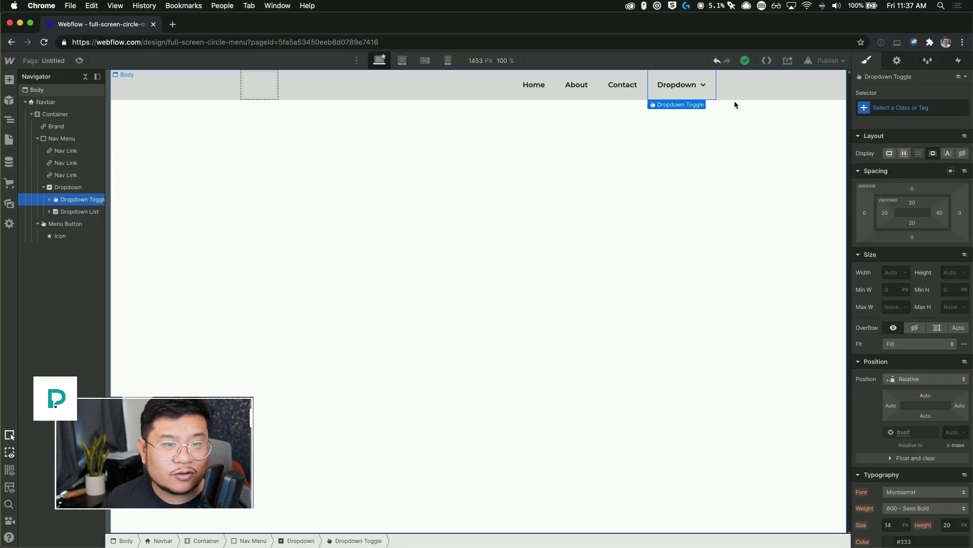
left_click(51, 213)
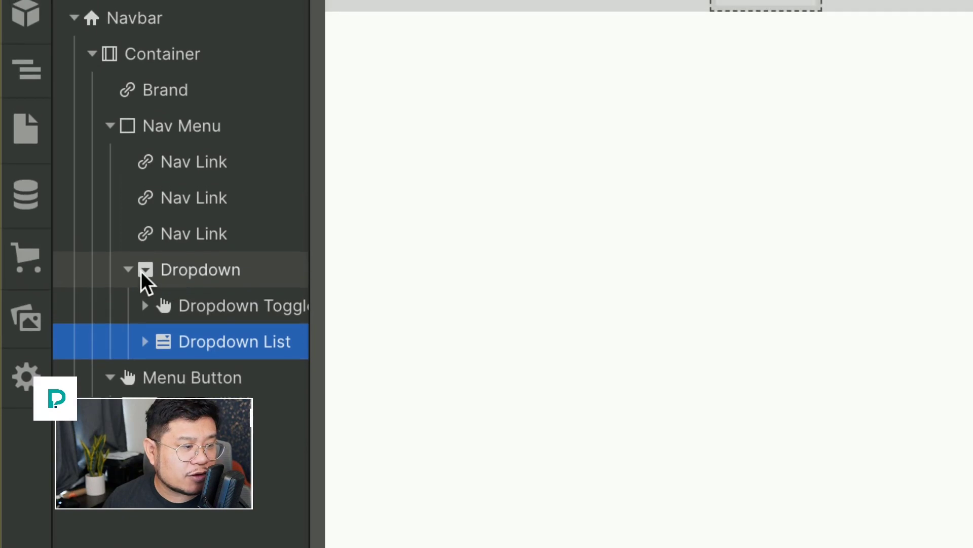
left_click(145, 277)
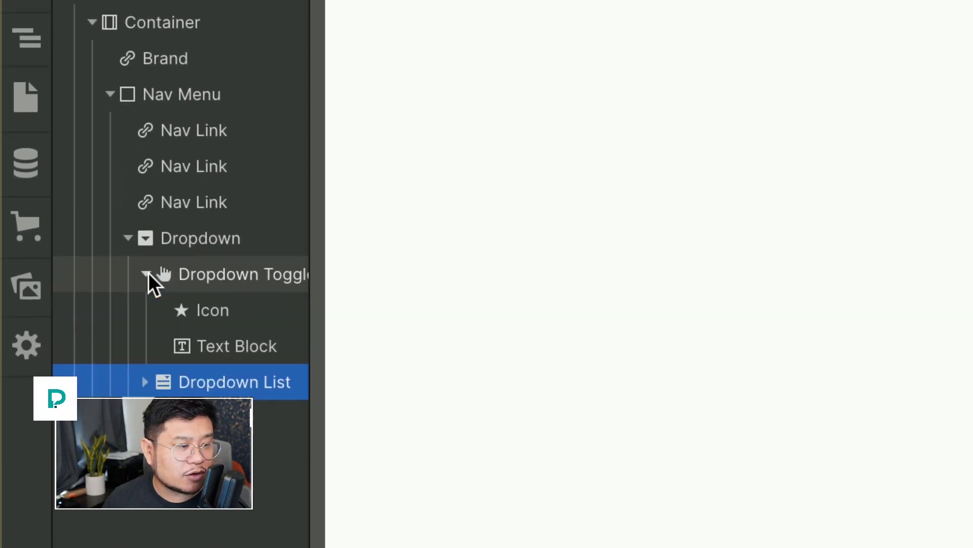
left_click(217, 272)
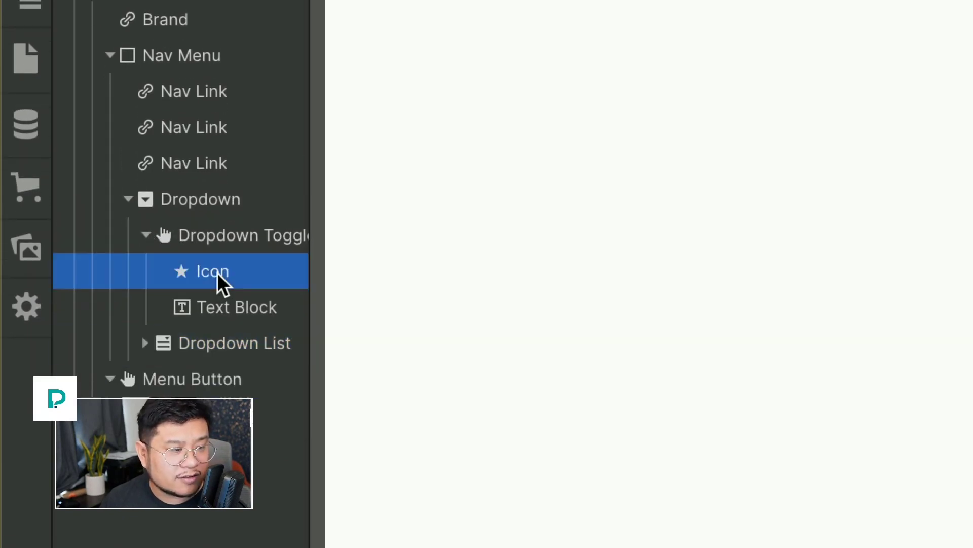
left_click(227, 307)
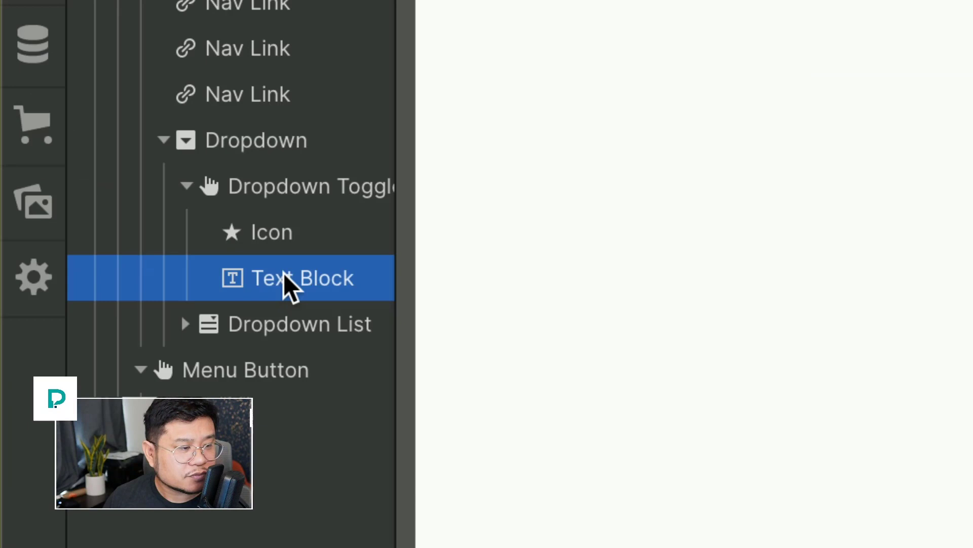
left_click(185, 260)
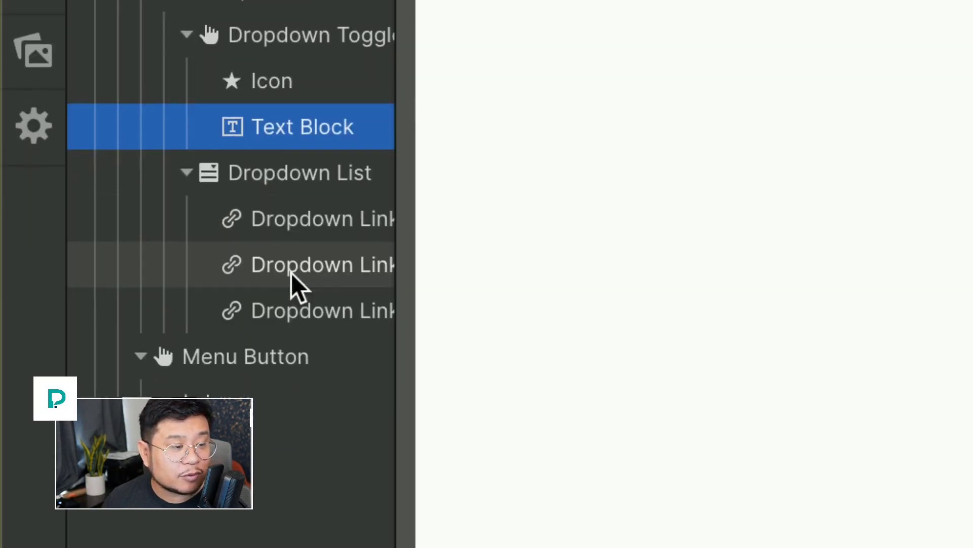
left_click_drag(394, 148, 461, 149)
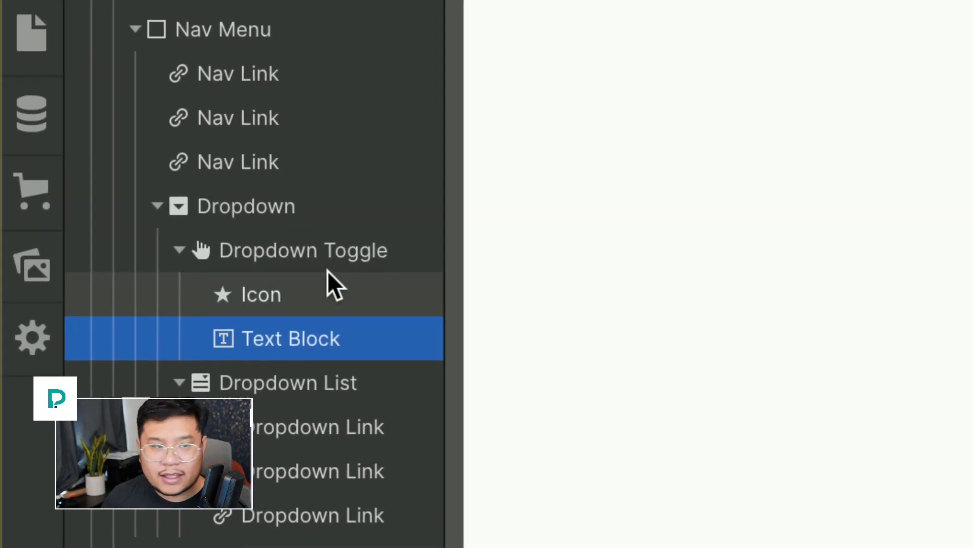
Set the Dropdown List's Overflow to Hidden.
left_click(241, 268)
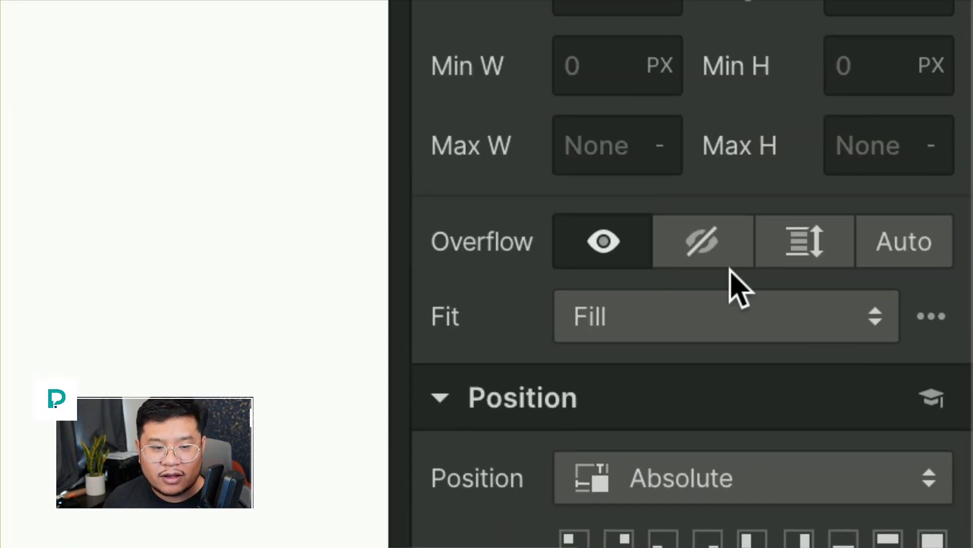
left_click(720, 251)
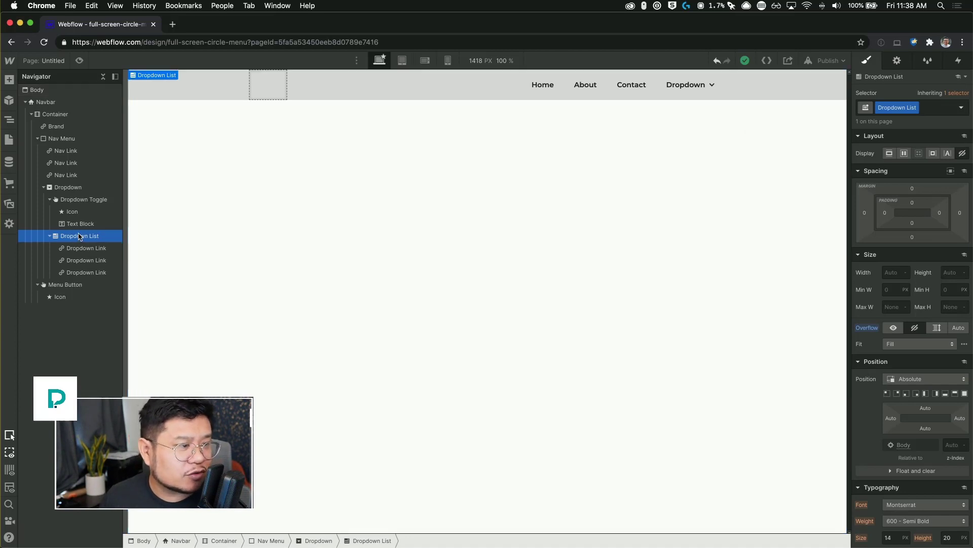
Attach a 'Dropdown opens' element trigger to the navbar Dropdown.
left_click(73, 187)
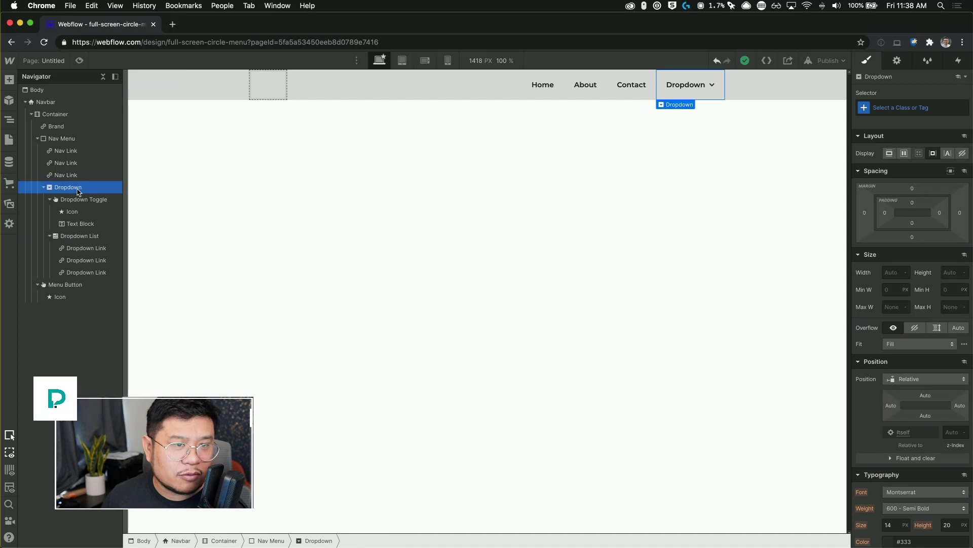
left_click(958, 61)
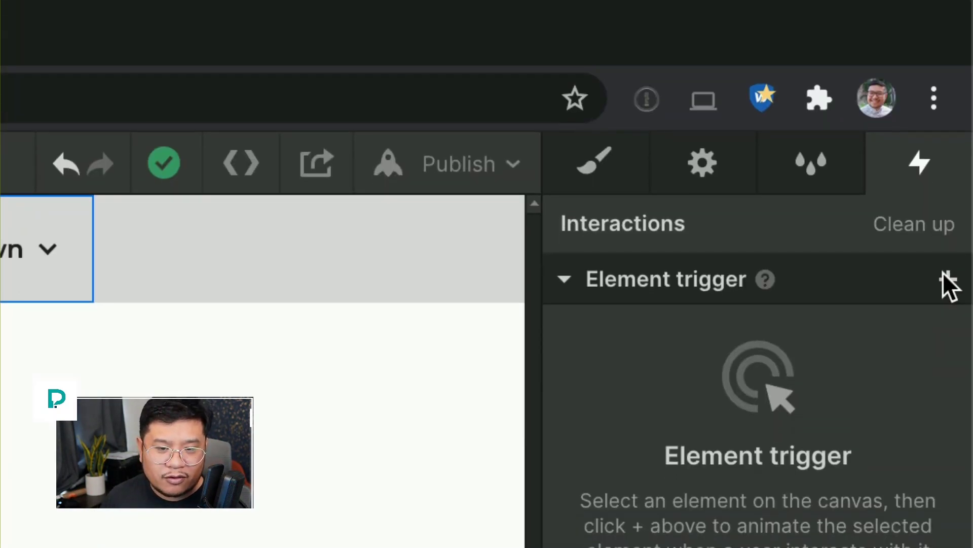
left_click(947, 314)
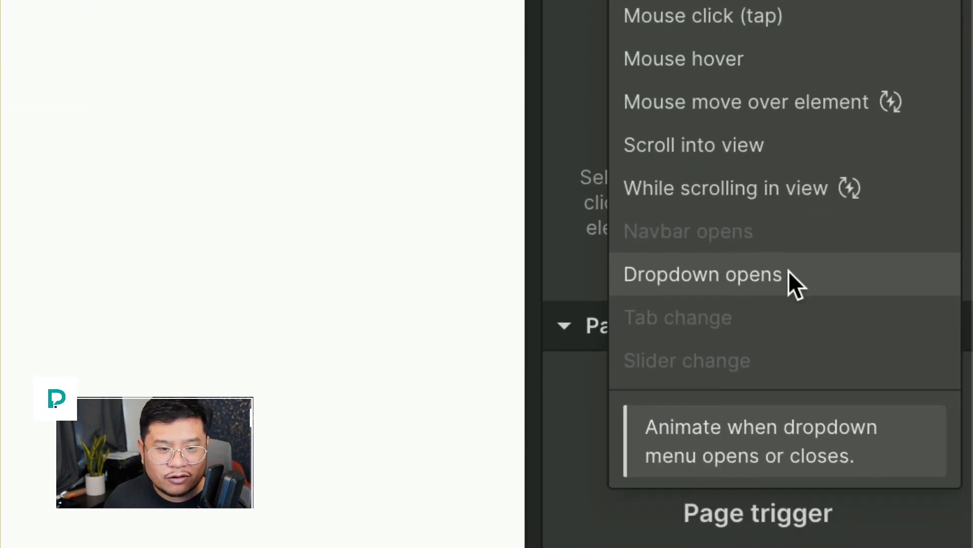
left_click(789, 274)
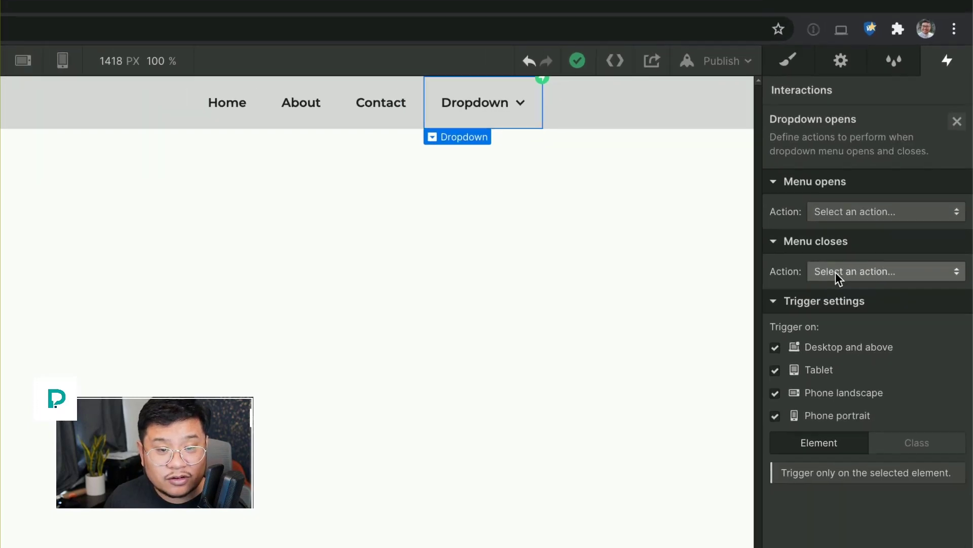
Make Menu opens start a new timed animation 'dropdown open' targeting the Dropdown List.
left_click(899, 152)
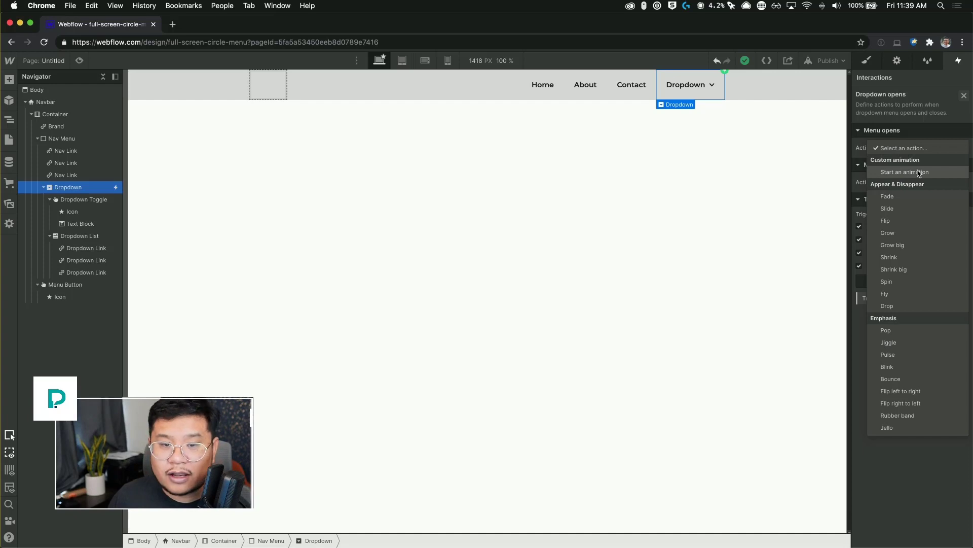
left_click(920, 172)
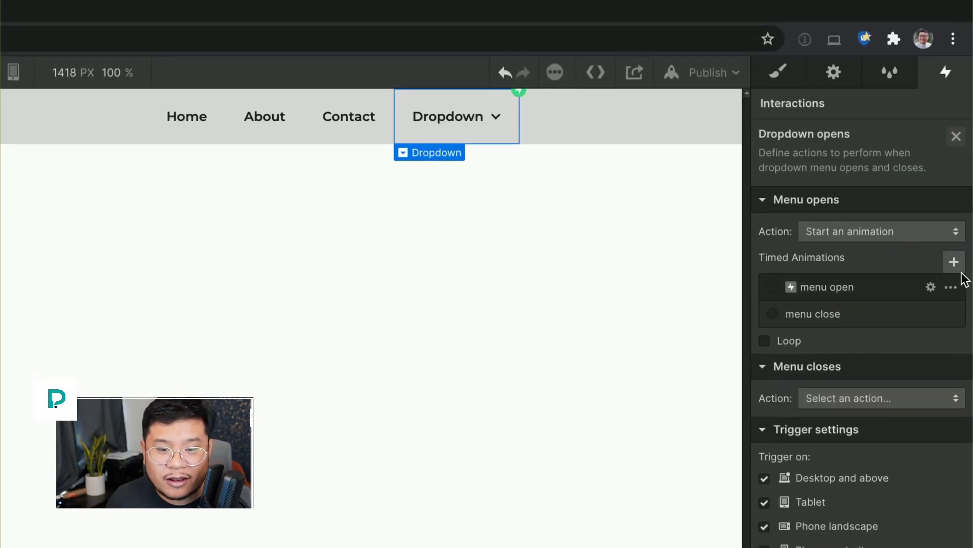
left_click(954, 260)
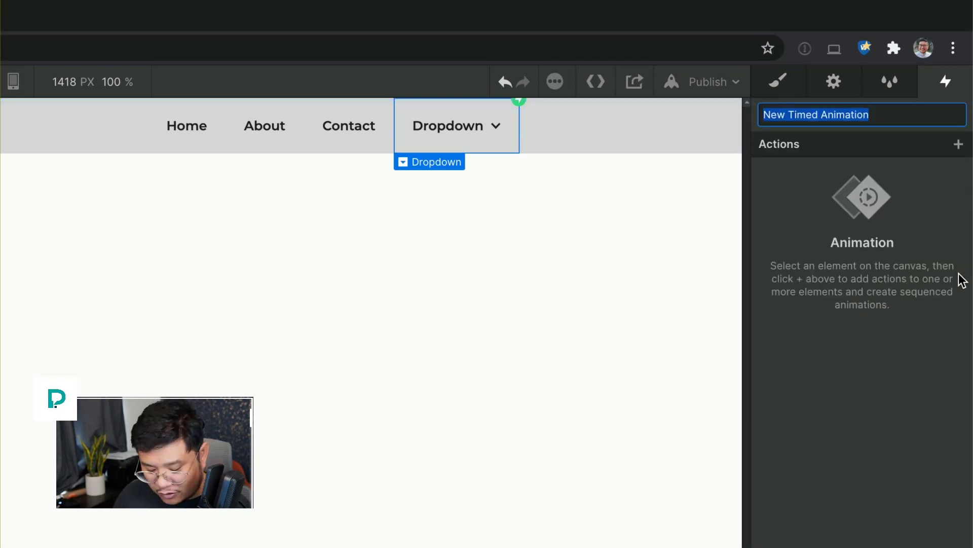
type("dropdown open")
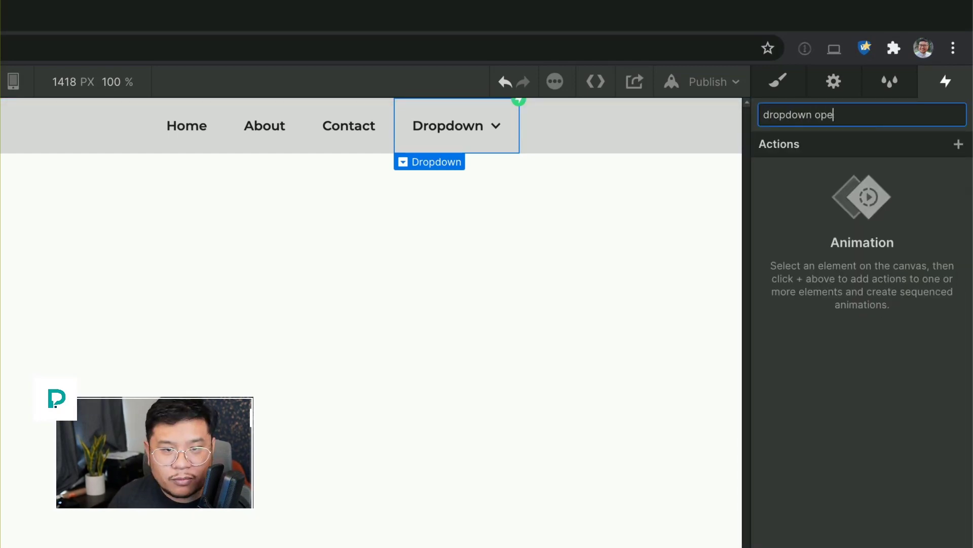
key("Return")
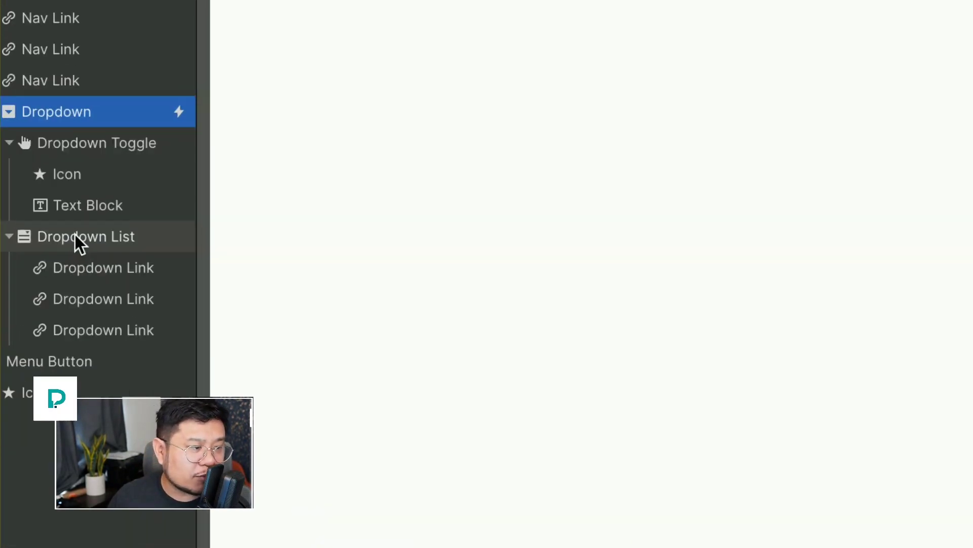
left_click(75, 235)
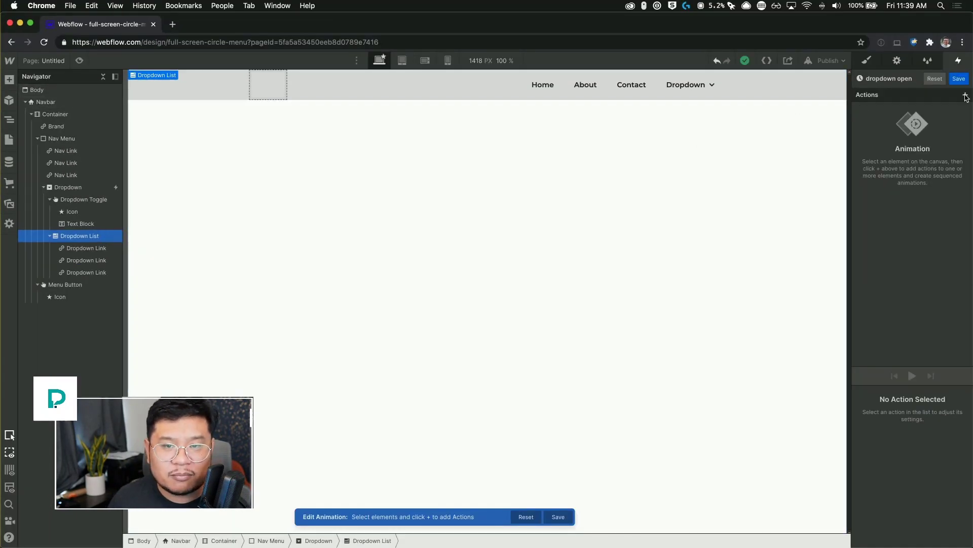
Add an initial-state Size action setting the Dropdown List height to 0.
left_click(966, 95)
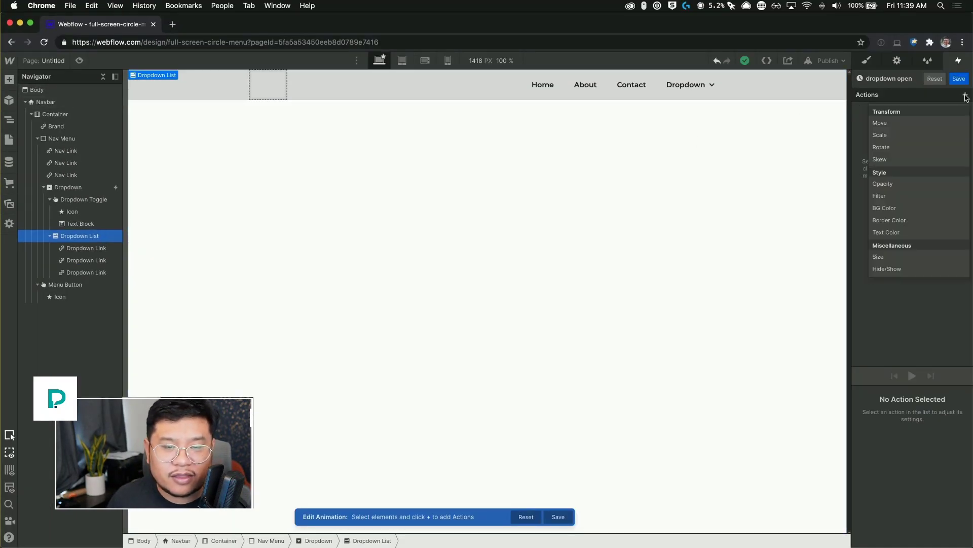
left_click(905, 257)
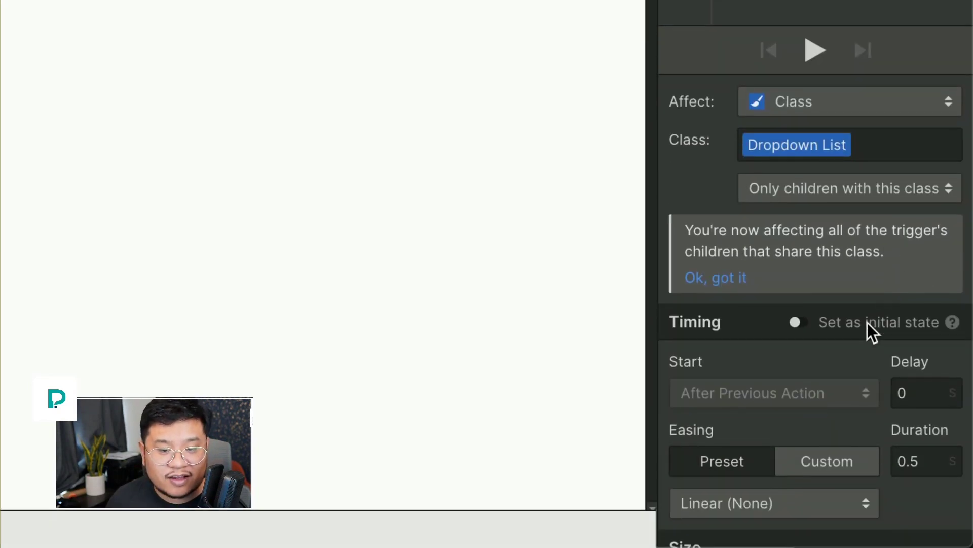
left_click(868, 323)
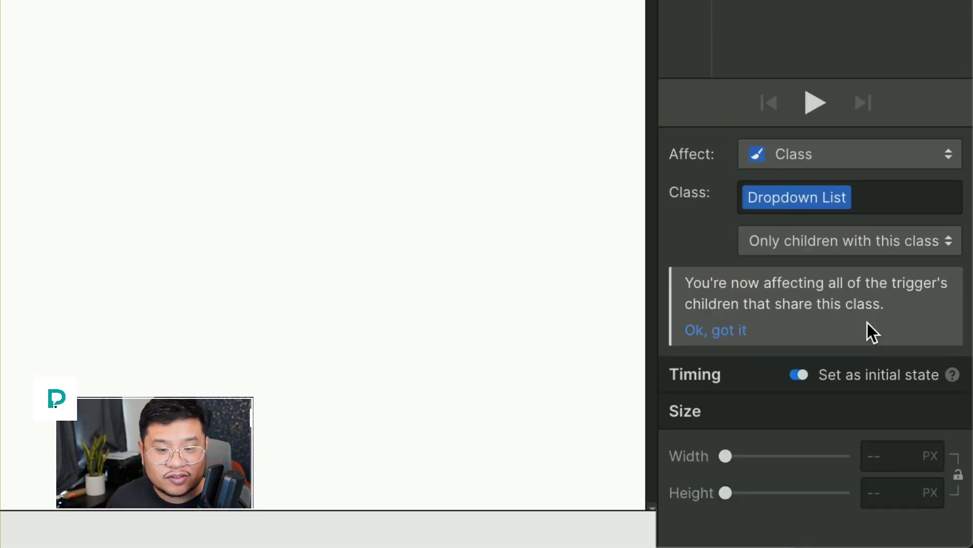
left_click(888, 495)
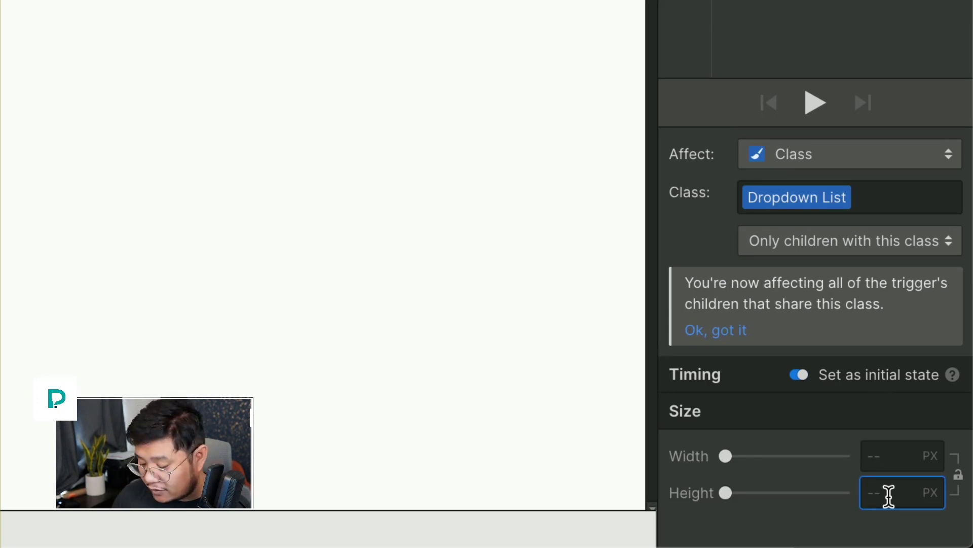
type("0")
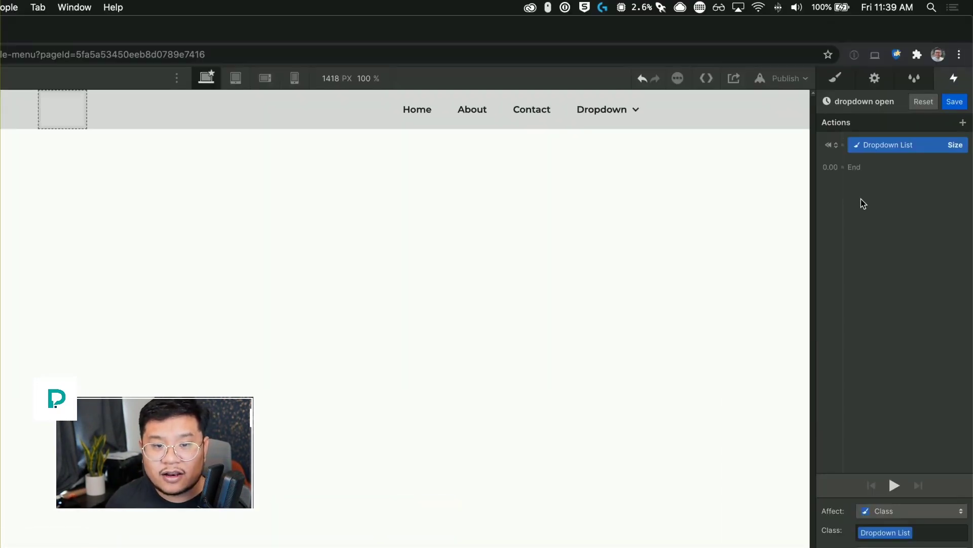
Add a second Size action growing the Dropdown List to auto height over 0.25 s with Out Quart easing.
left_click(844, 167)
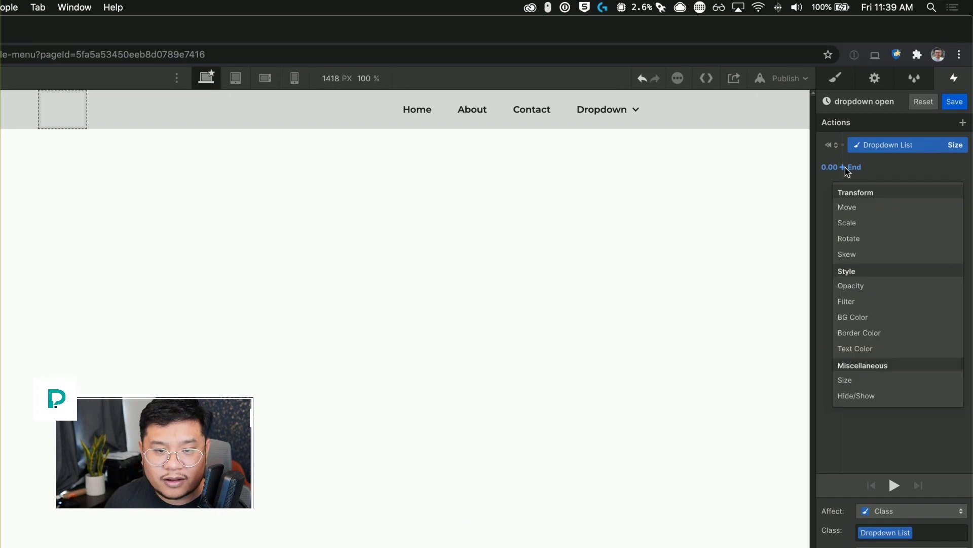
left_click(868, 276)
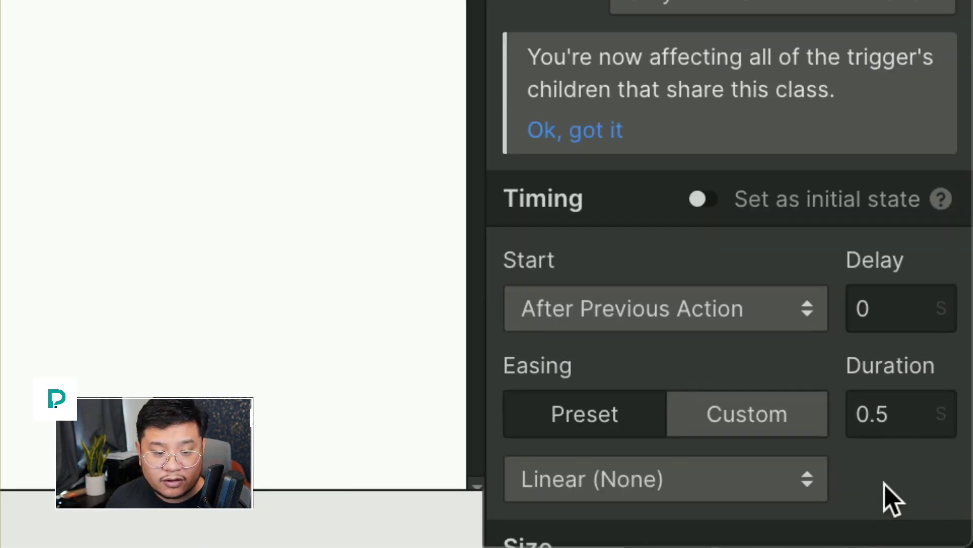
left_click(891, 419)
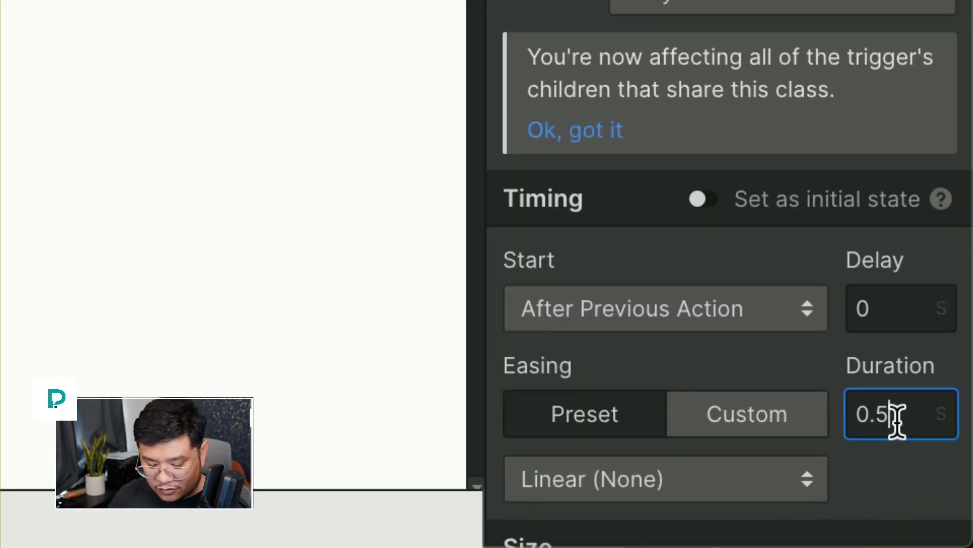
key("BackSpace")
type("25")
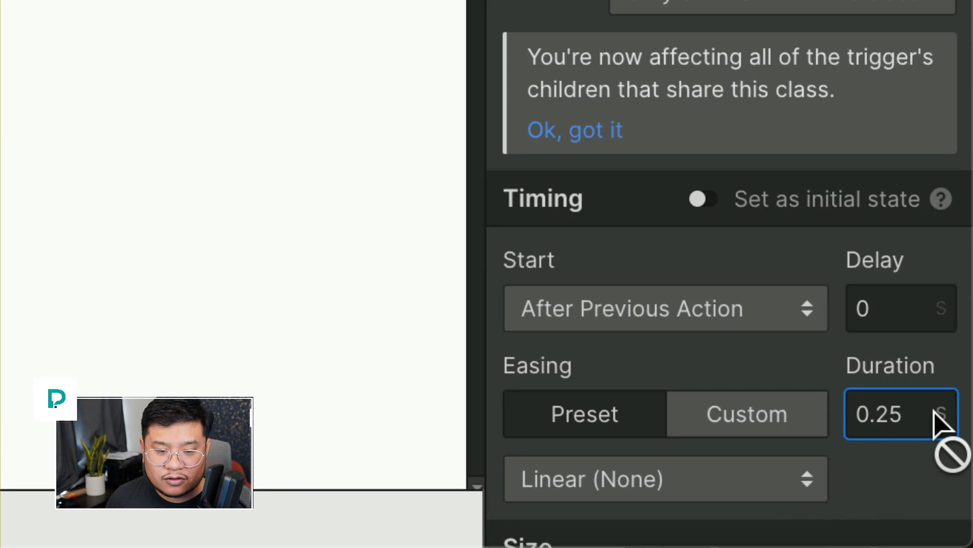
left_click(786, 495)
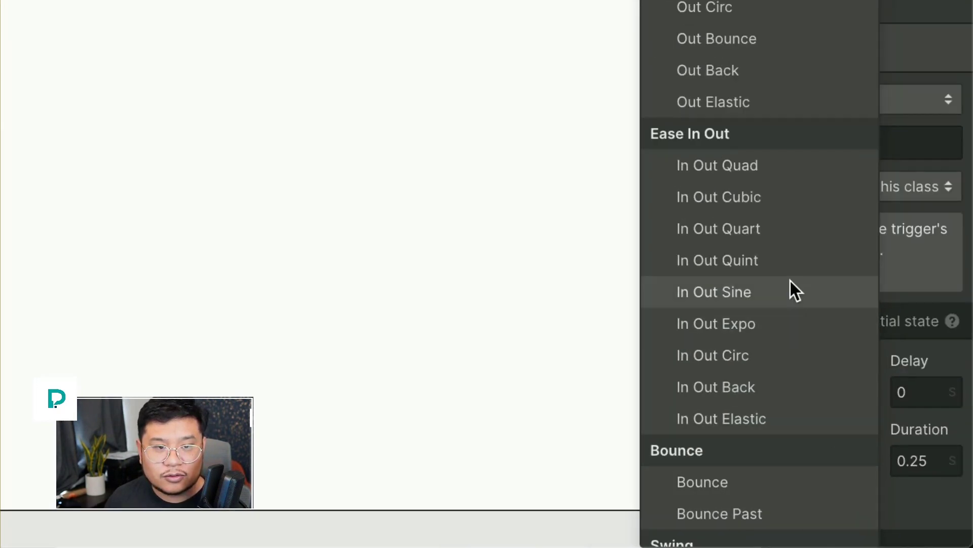
left_click(742, 213)
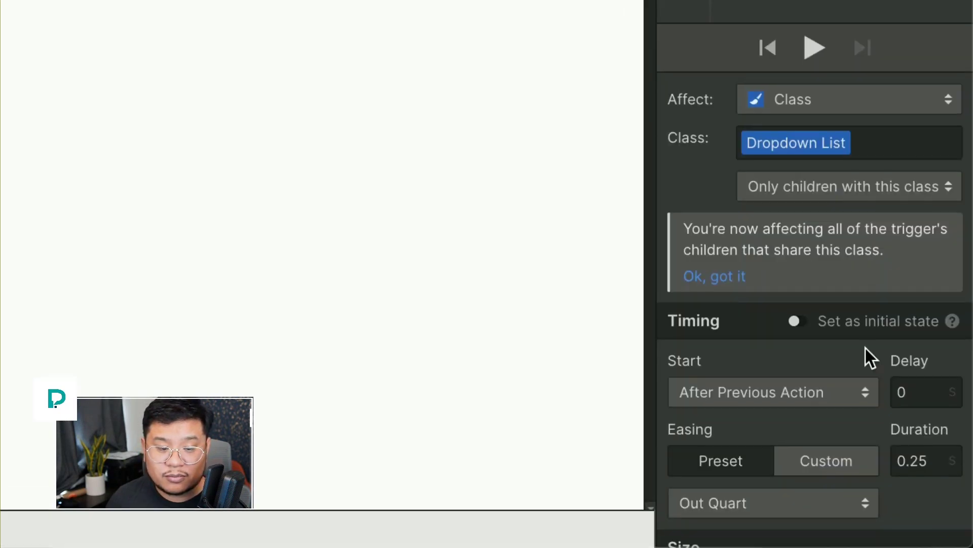
scroll(913, 431, "down", 1)
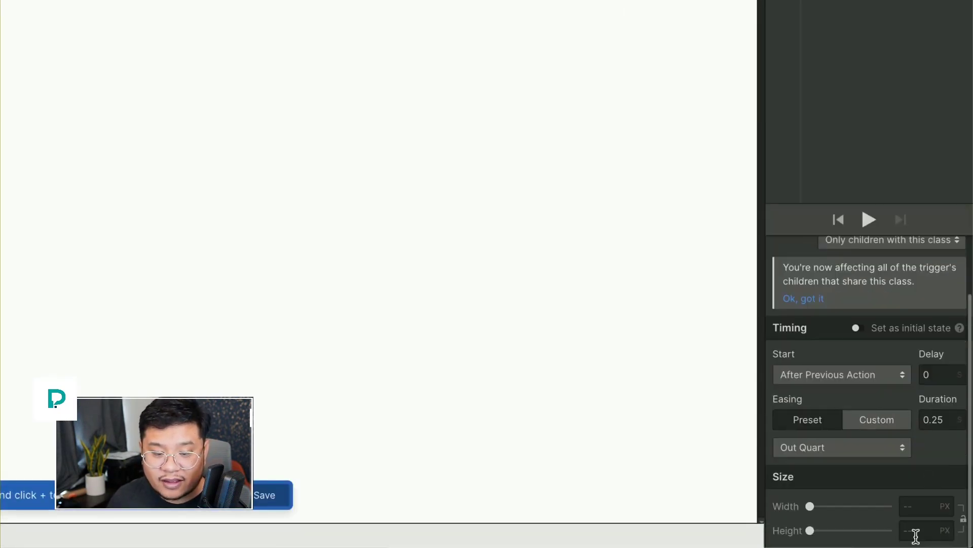
left_click(945, 530)
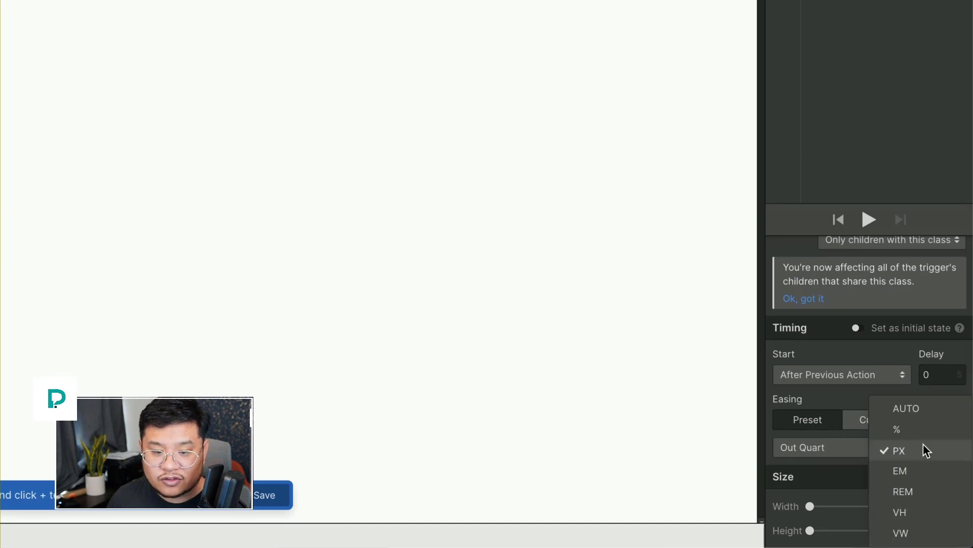
left_click(921, 410)
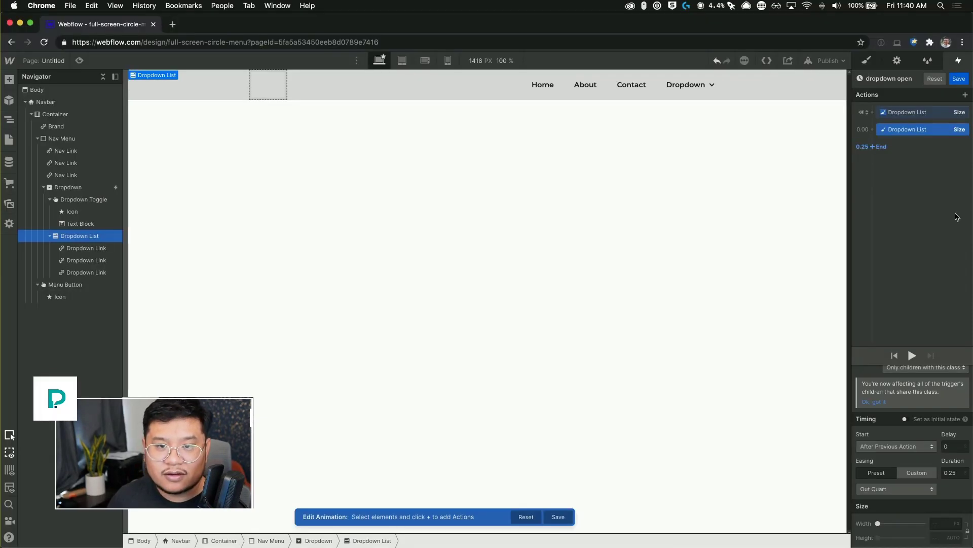
Save 'dropdown open', then make Menu closes start its duplicate, 'dropdown open 2'.
left_click(960, 79)
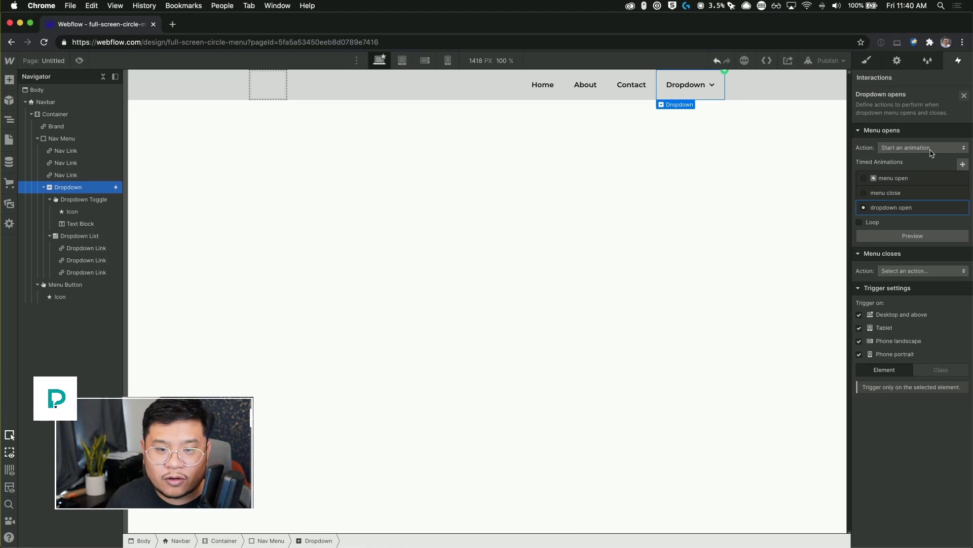
left_click(900, 271)
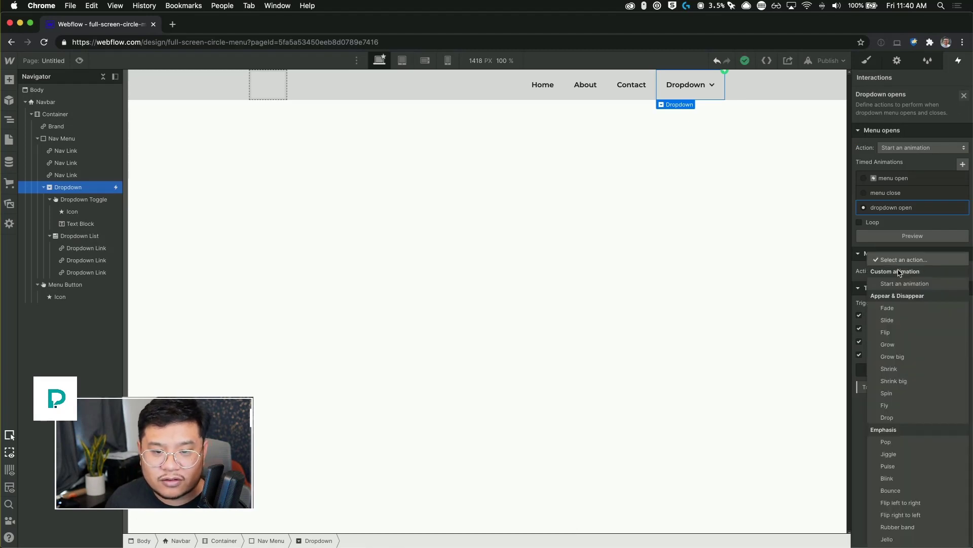
left_click(911, 284)
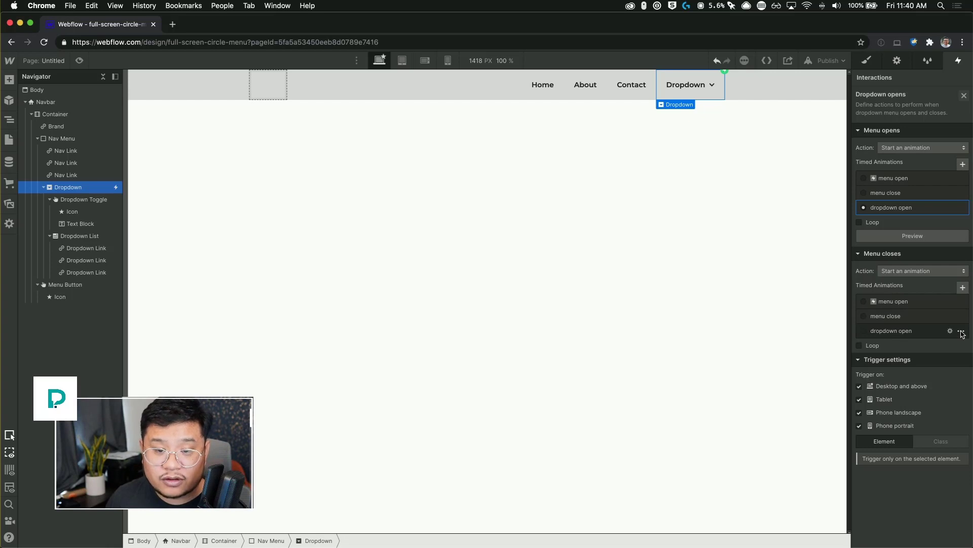
left_click(962, 330)
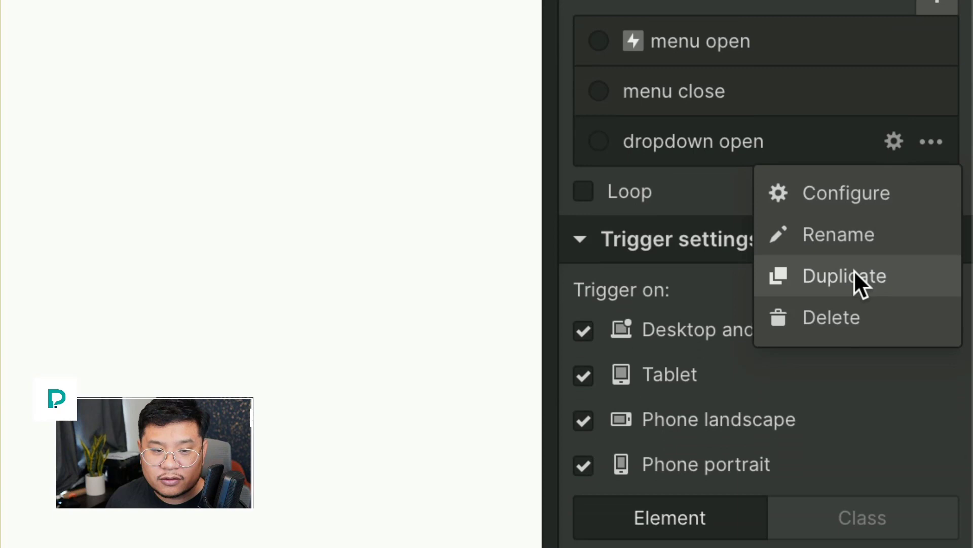
left_click(855, 272)
scroll(854, 270, "up", 2)
left_click(726, 272)
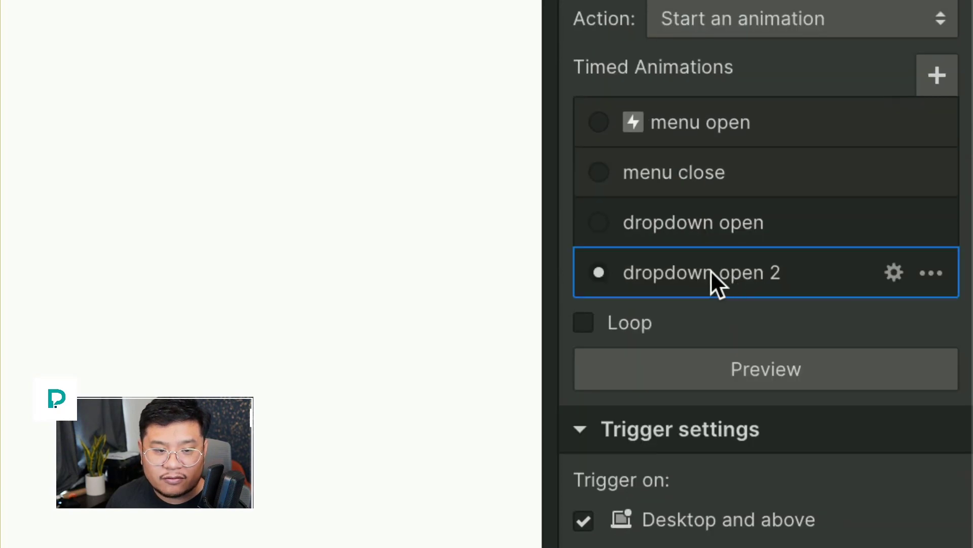
Rename the duplicated animation 'dropdown open 2' to 'dropdown close'.
left_click(711, 269)
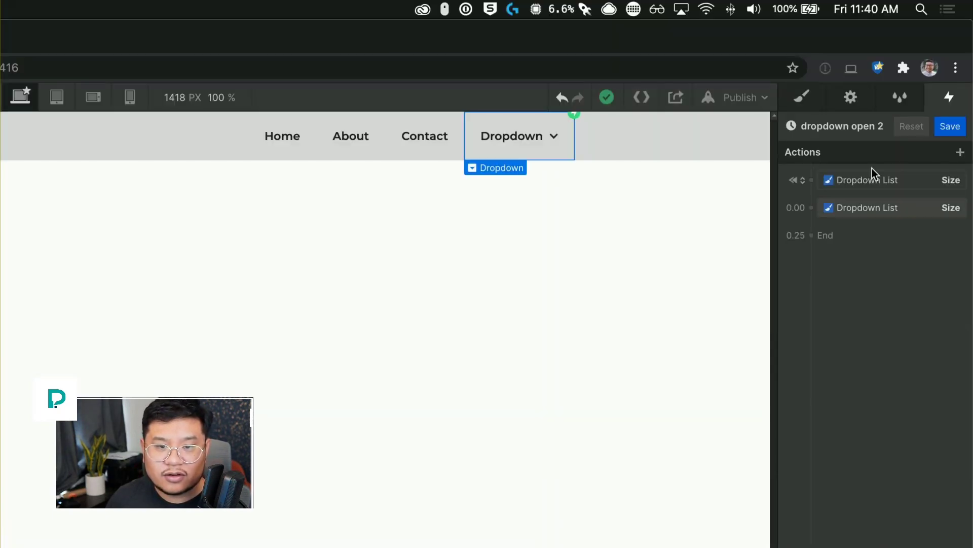
left_click(865, 126)
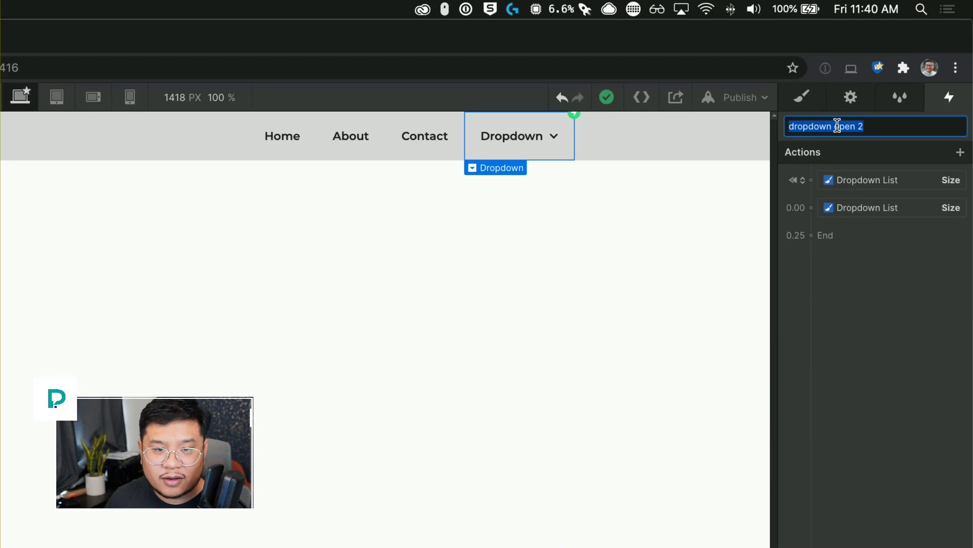
left_click(841, 127)
key("shift+super+Right")
type("close")
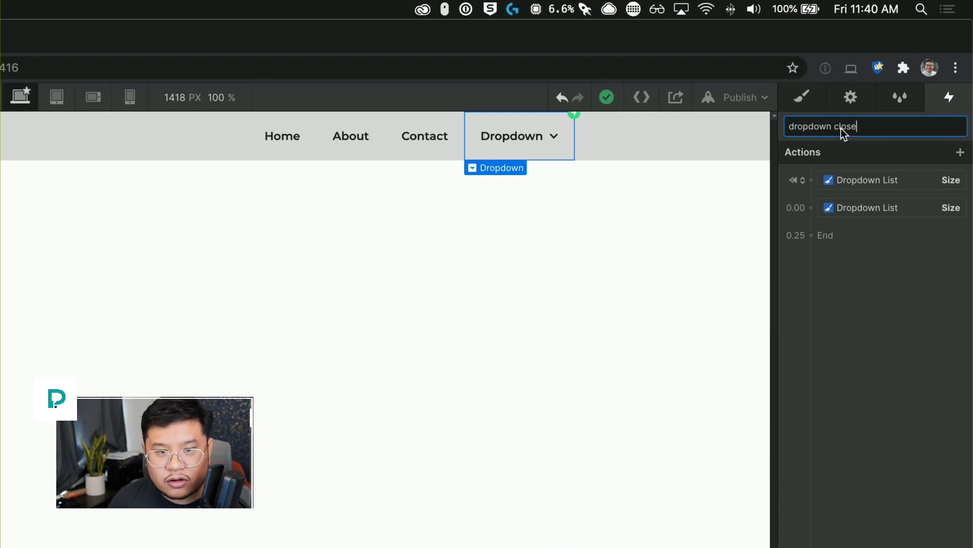
key("Return")
Delete the grow action and animate the height-0 Size action over 0.25 s with Out Quart easing.
left_click(853, 208)
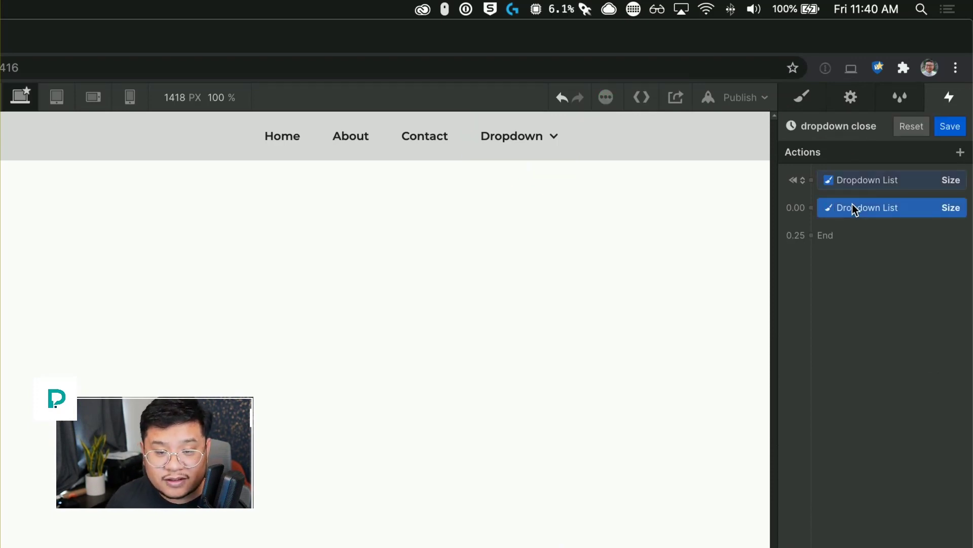
left_click_drag(852, 205, 889, 383)
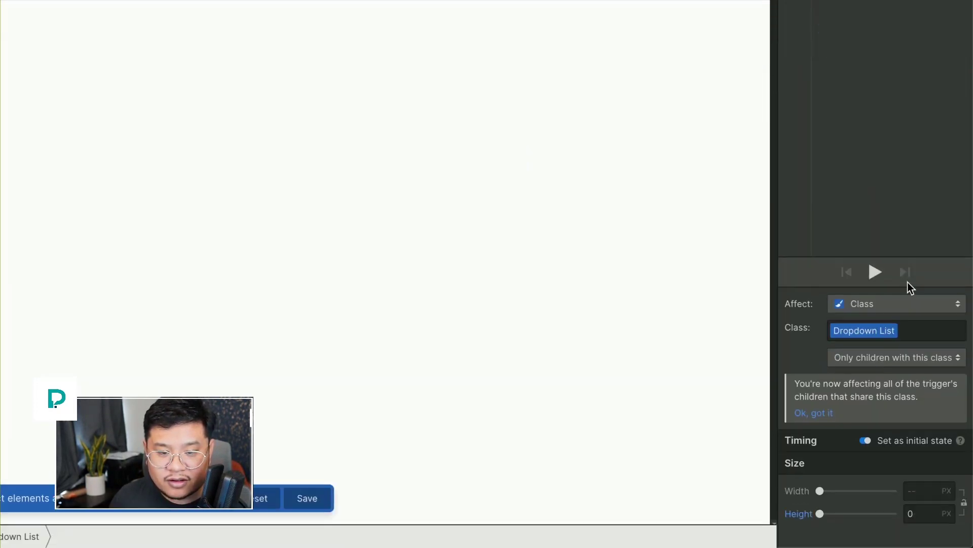
left_click(891, 440)
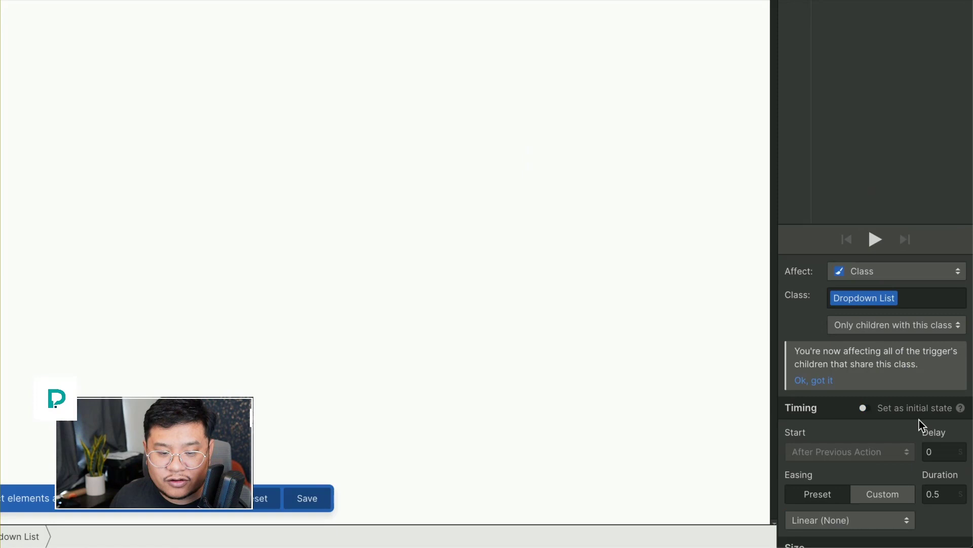
scroll(919, 424, "down", 2)
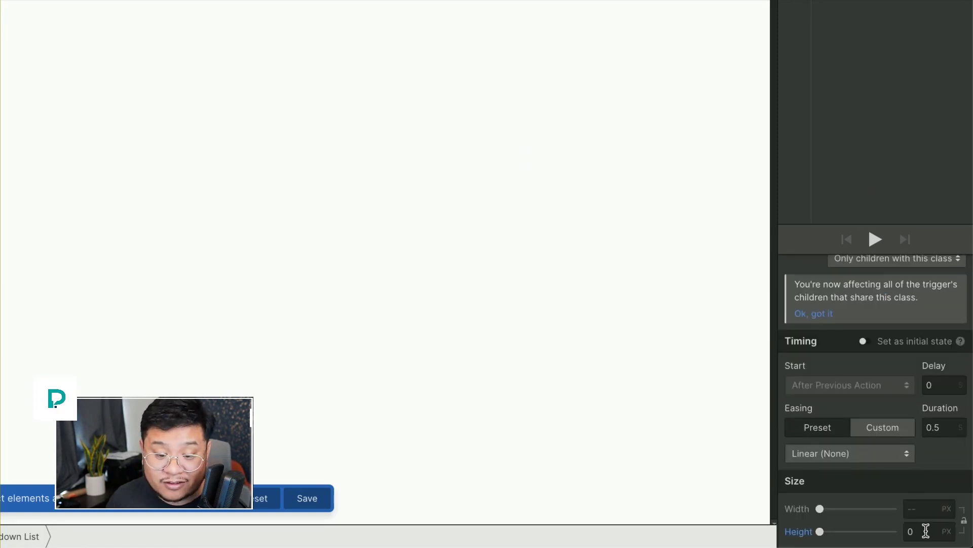
left_click(946, 428)
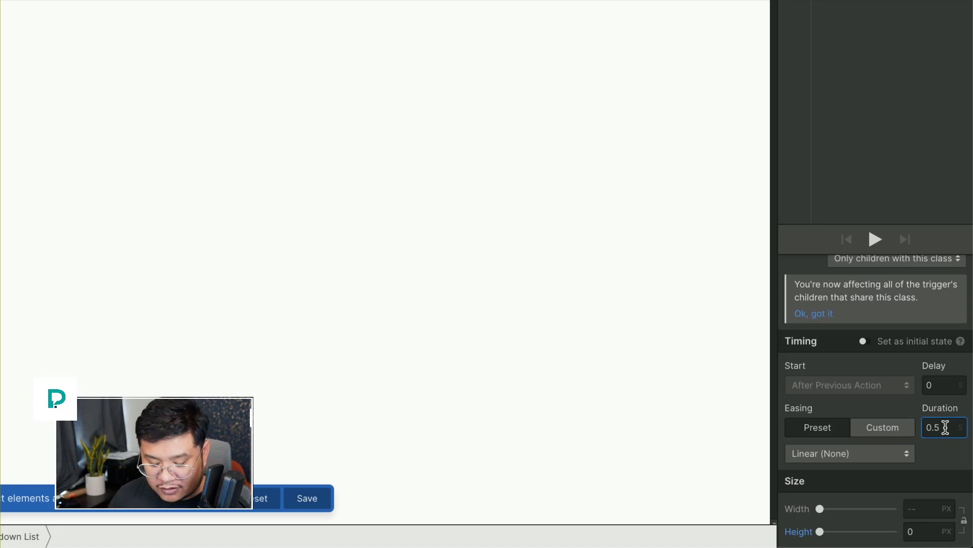
left_click(871, 456)
scroll(837, 284, "up", 2)
scroll(825, 275, "up", 1)
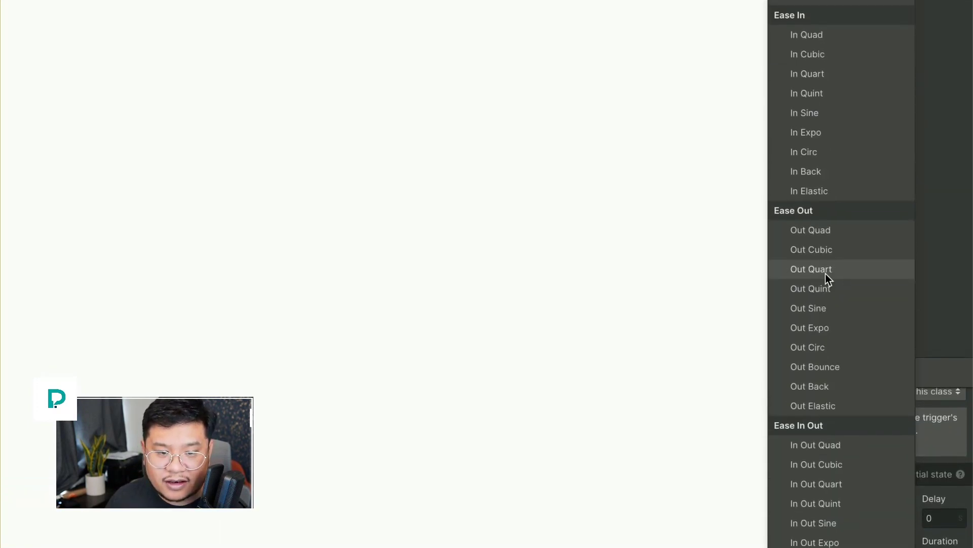
left_click(826, 276)
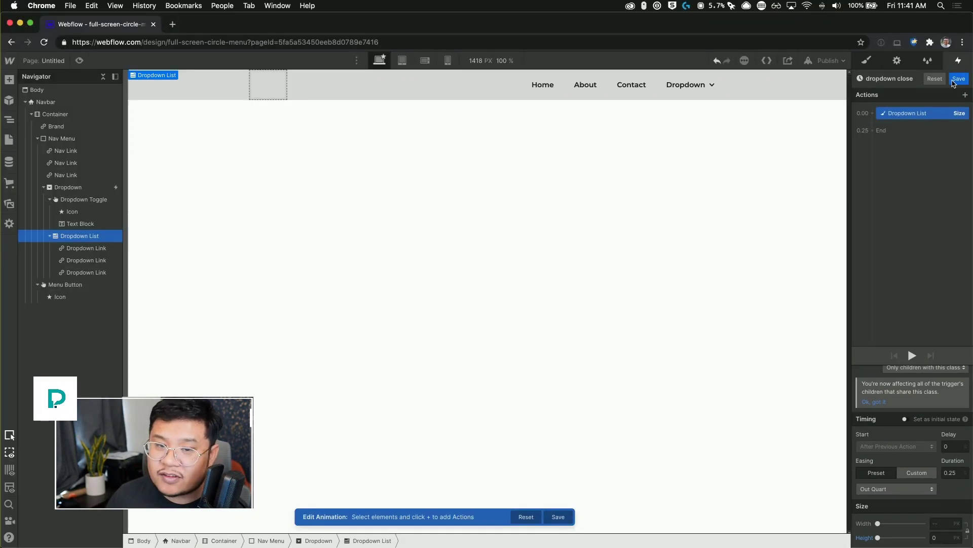
Replace the Dropdown's Close Delay value with 250 ms in its Element Settings.
left_click(958, 79)
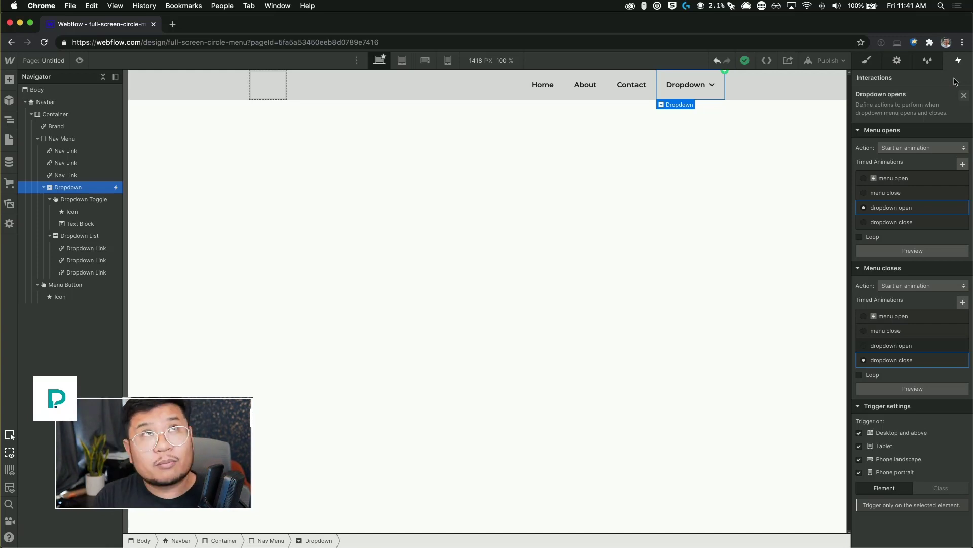
left_click(898, 60)
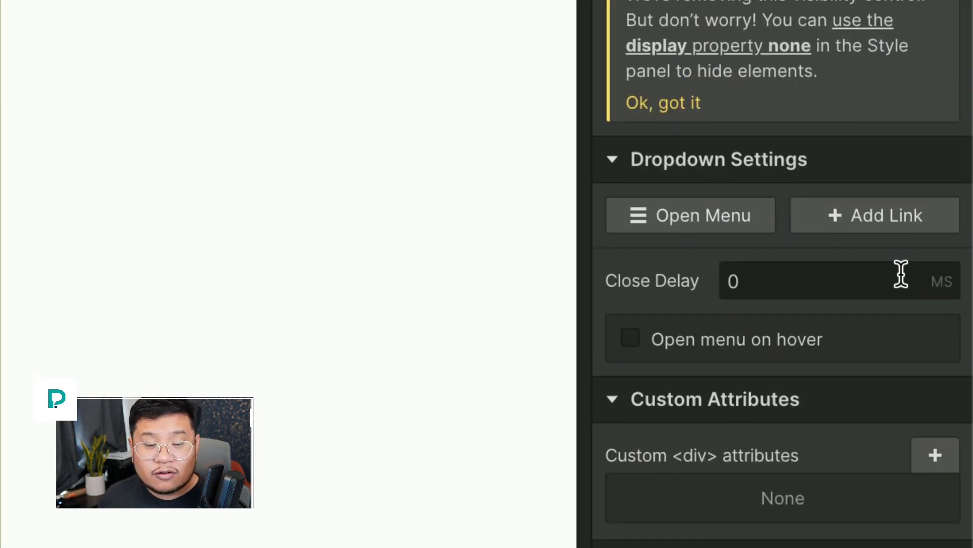
left_click(898, 275)
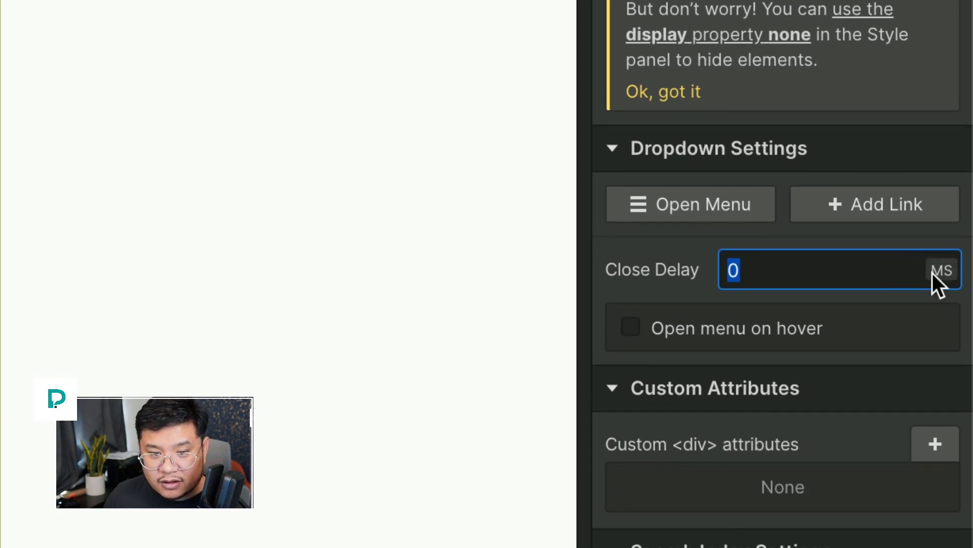
left_click(936, 287)
left_click(935, 276)
left_click(796, 246)
key("ctrl+a")
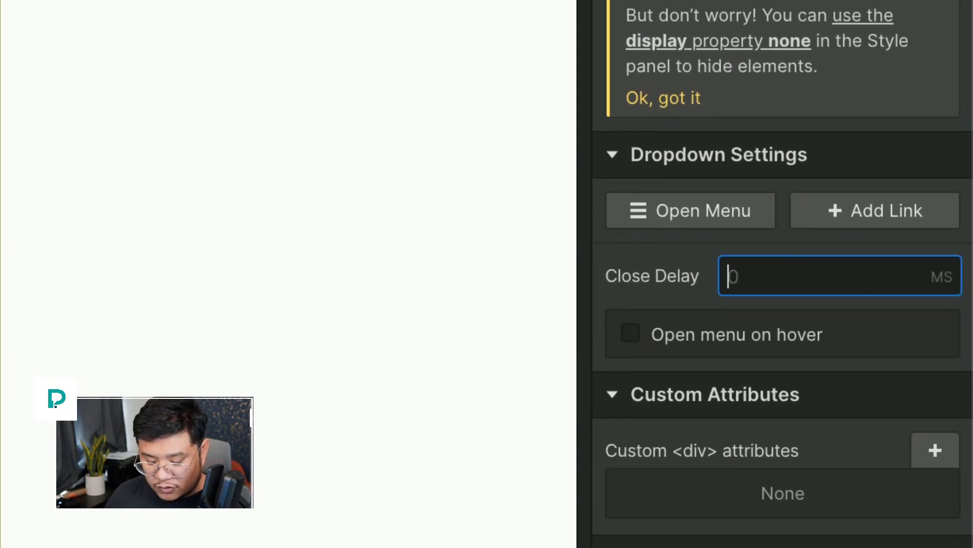
type("250")
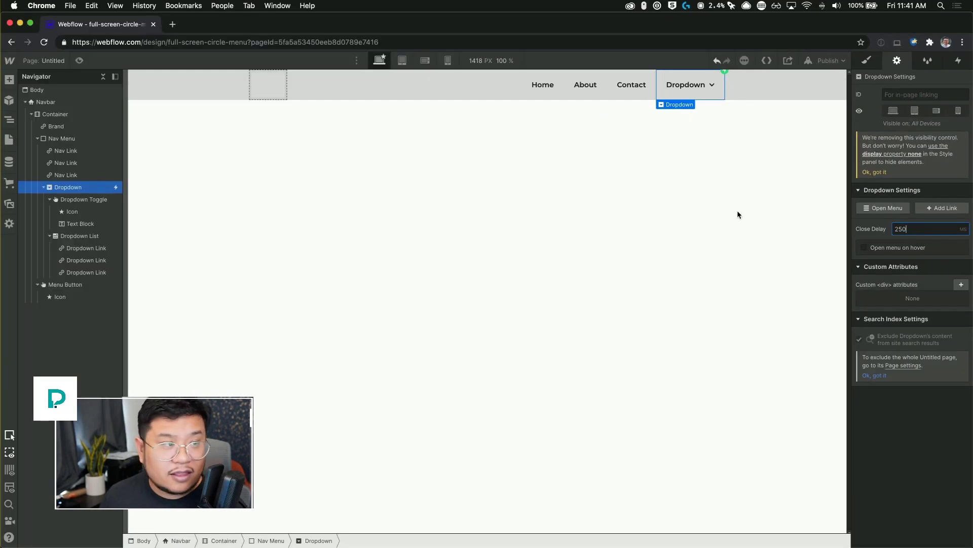
key("super+shift+p")
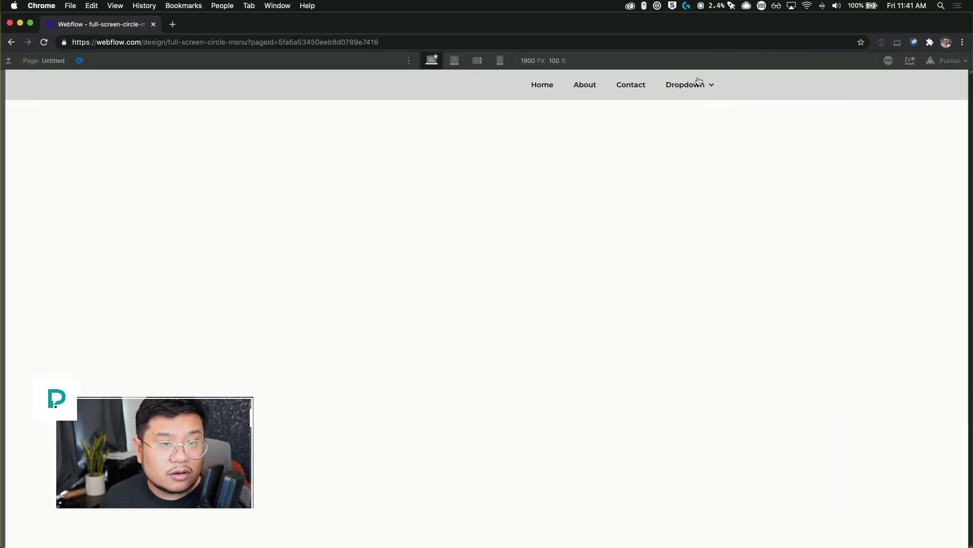
left_click(700, 86)
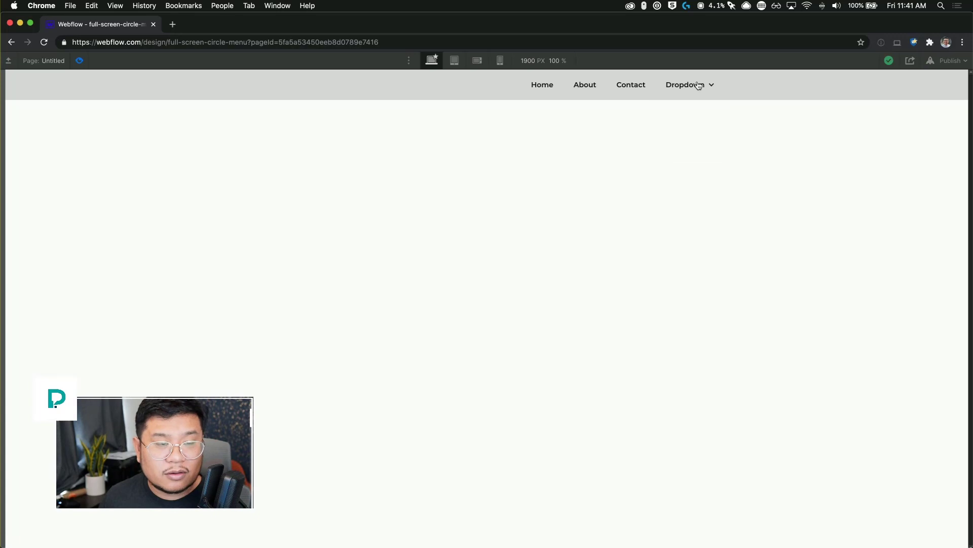
left_click(697, 85)
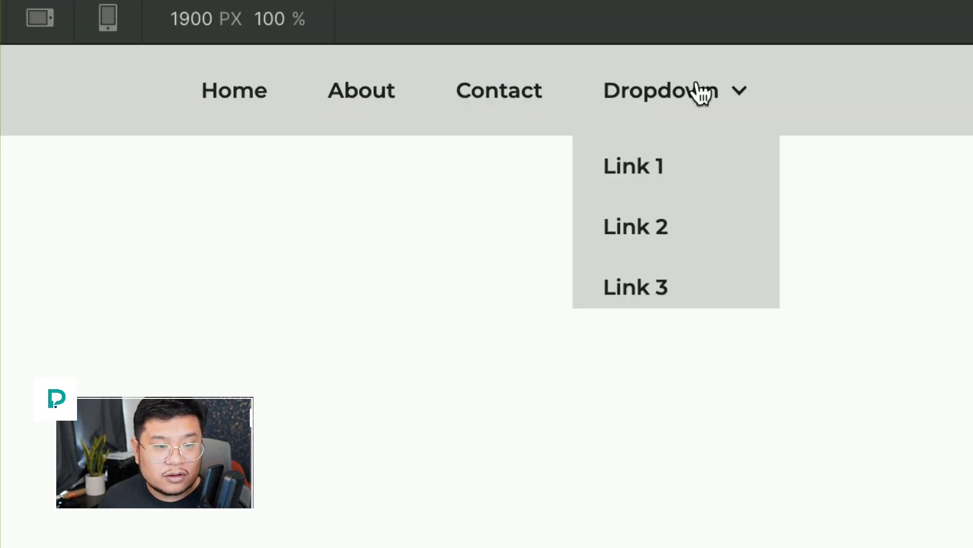
left_click(697, 85)
left_click(698, 85)
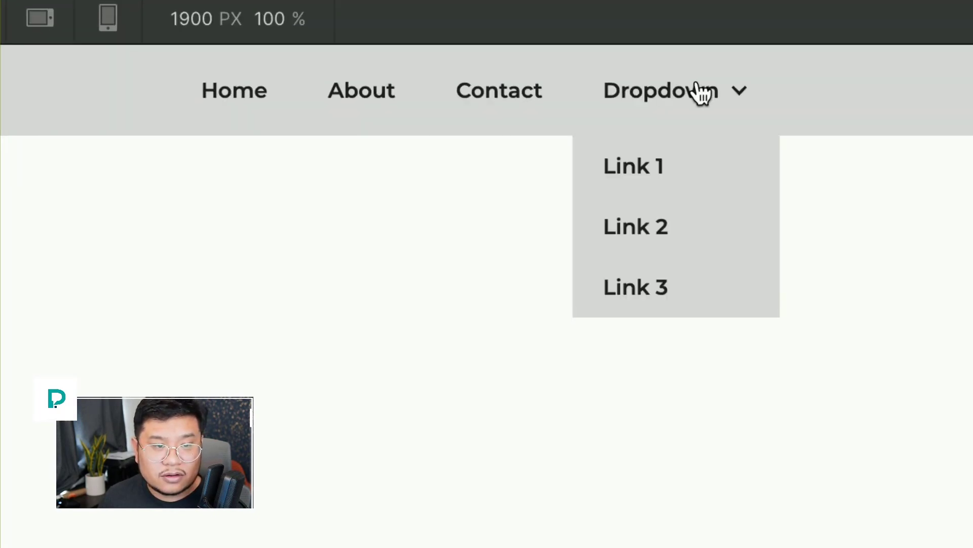
left_click(698, 85)
left_click(698, 86)
left_click(698, 85)
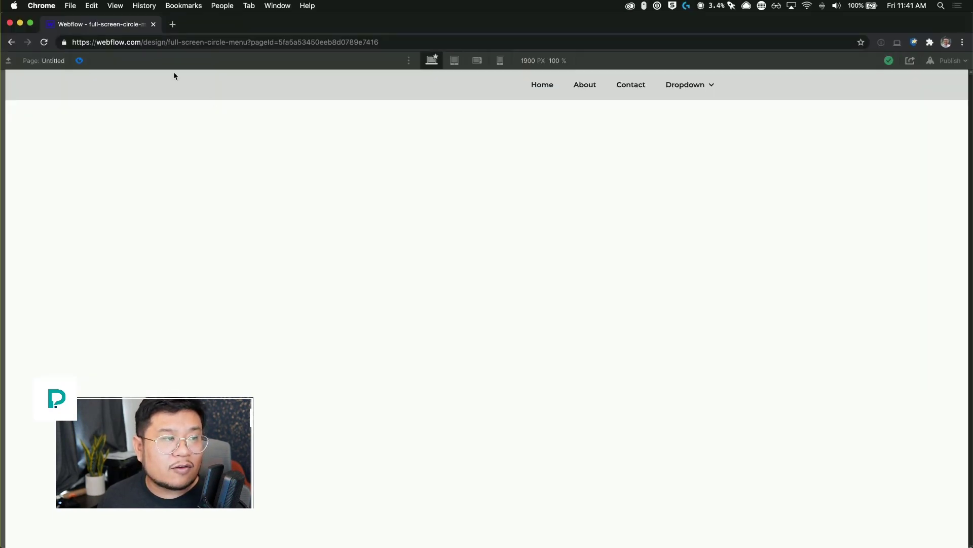
left_click(79, 61)
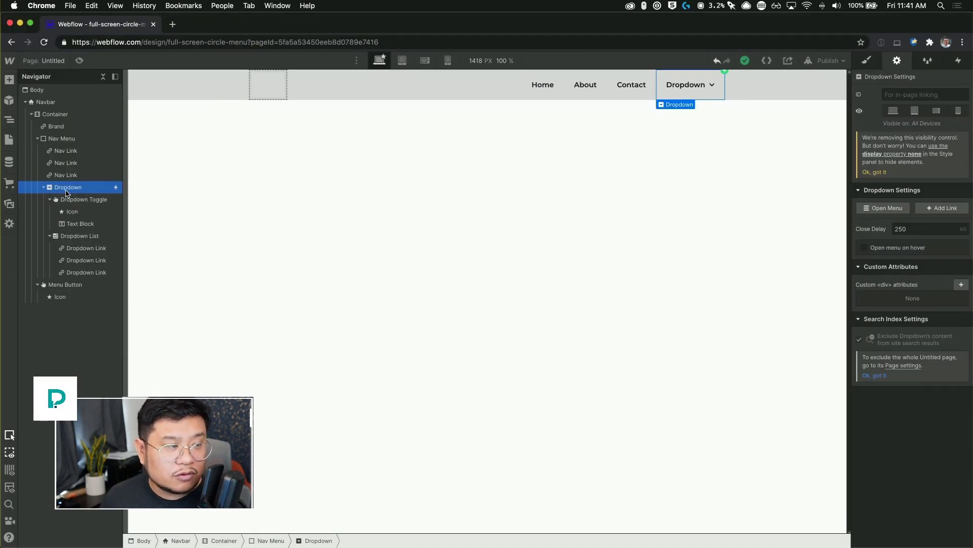
Duplicate the Dropdown twice, then preview the page and open the first Dropdown's Link 1–3 list.
key("super+d")
key("super+d")
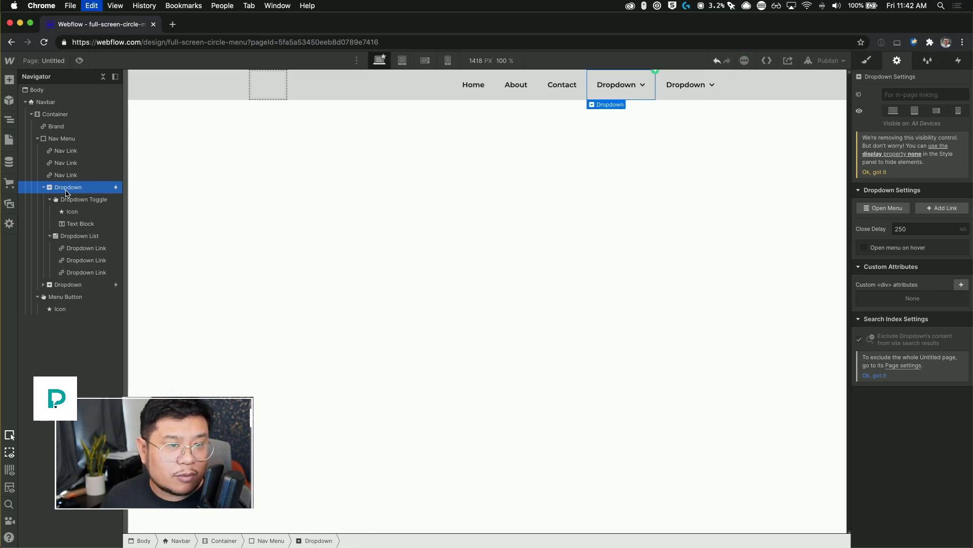
left_click(80, 61)
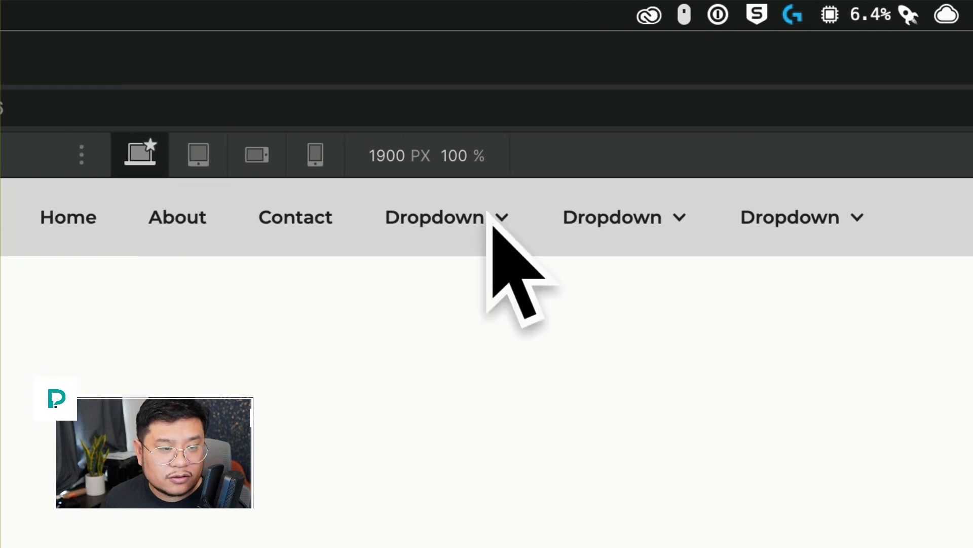
left_click(572, 86)
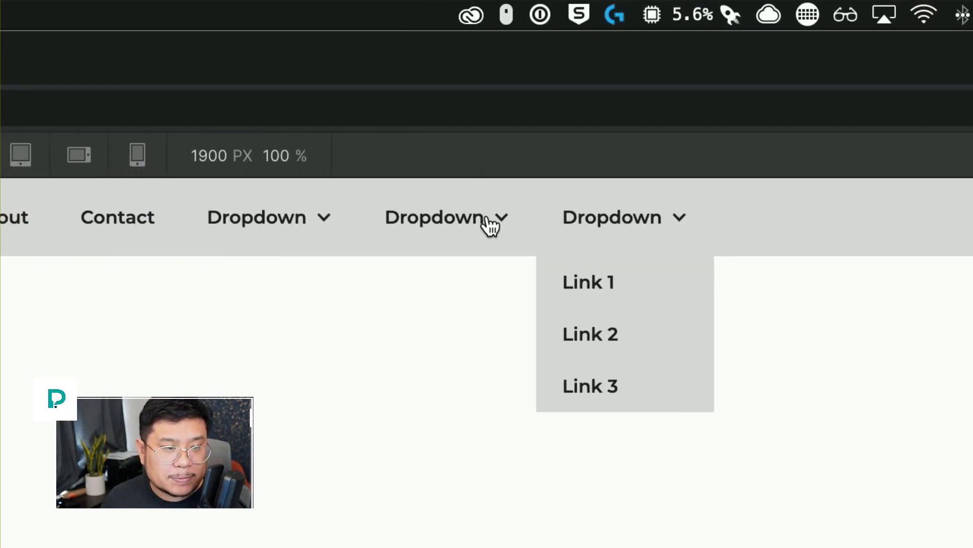
mouse_move(485, 228)
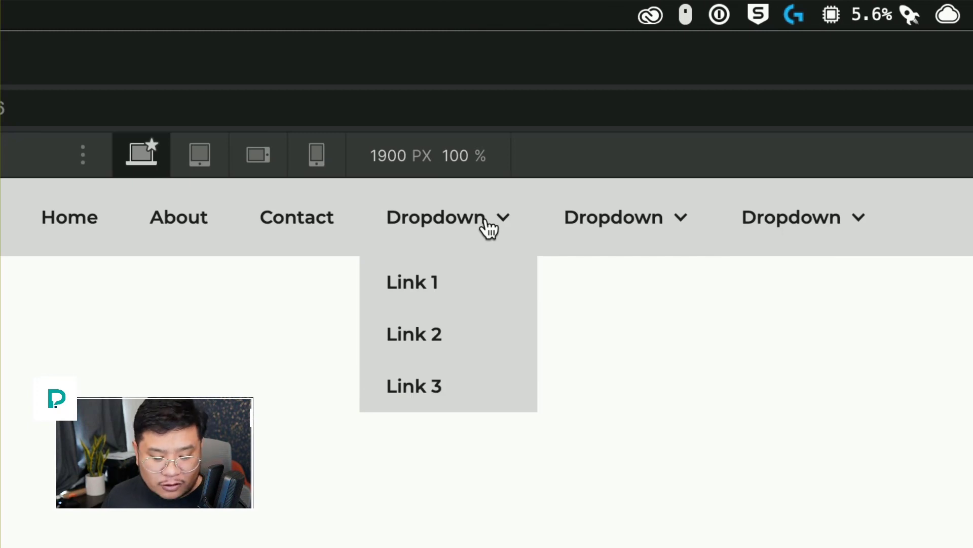